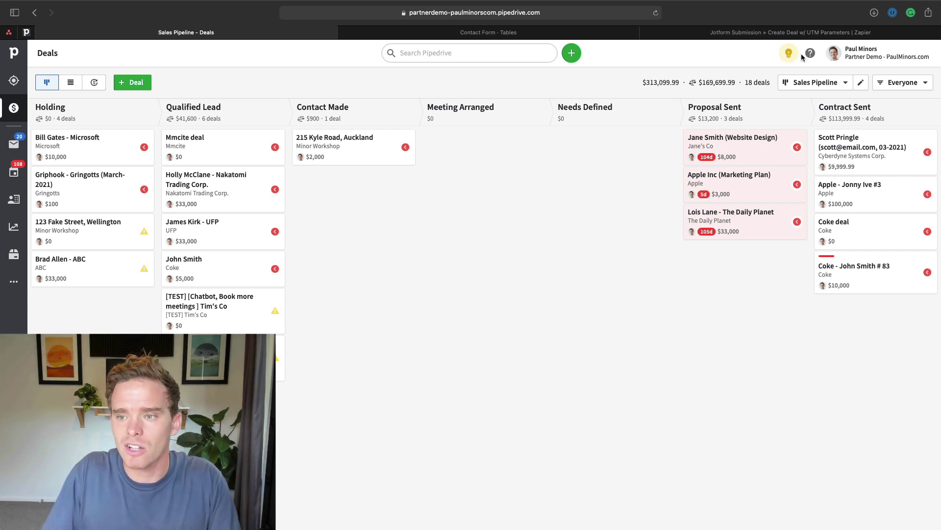
Step: Go to Company settings > Manage users and view the Permission sets tab
click(862, 53)
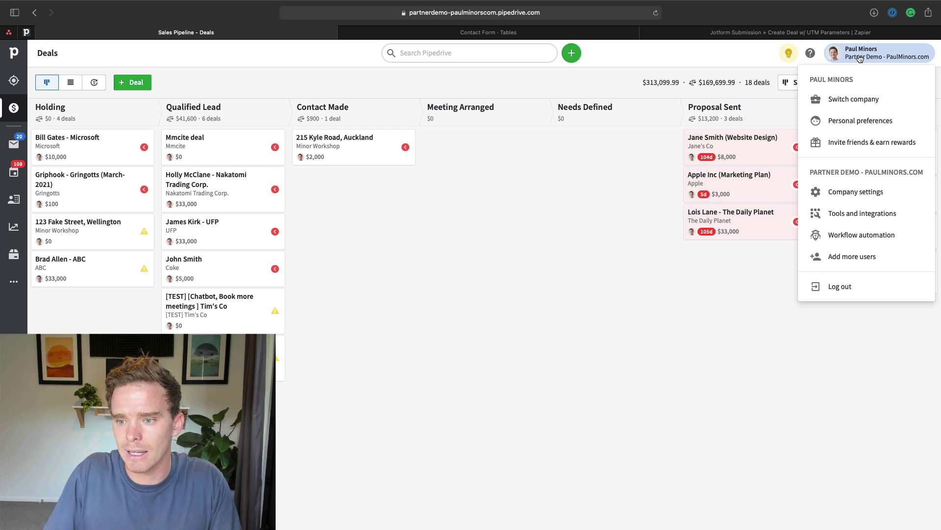
click(856, 192)
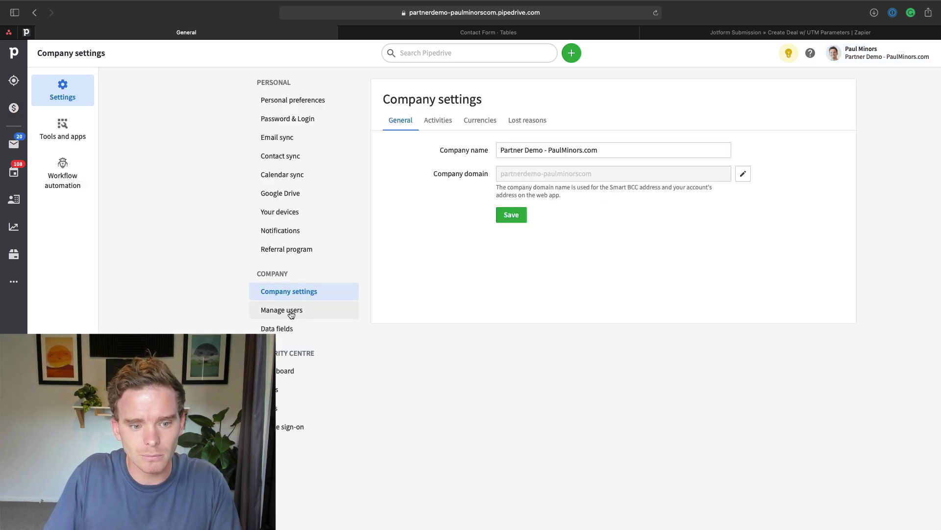
click(287, 311)
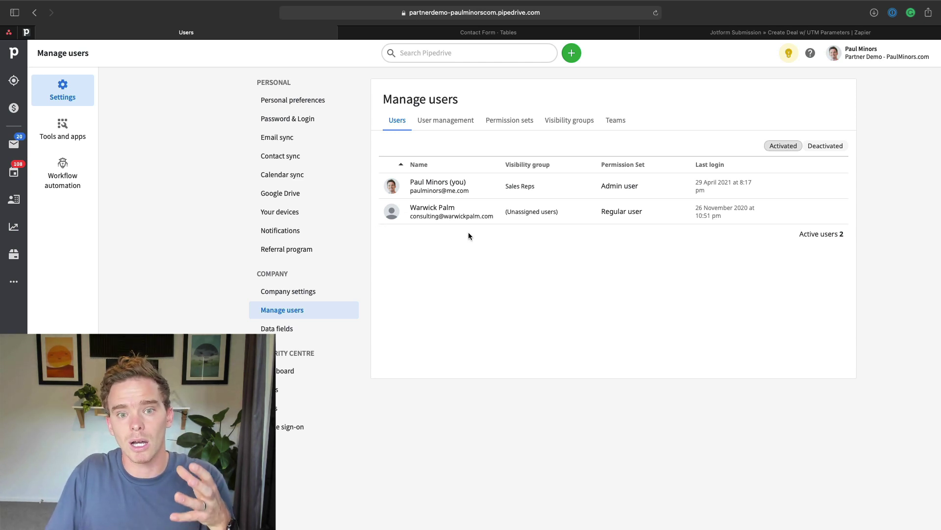
click(512, 121)
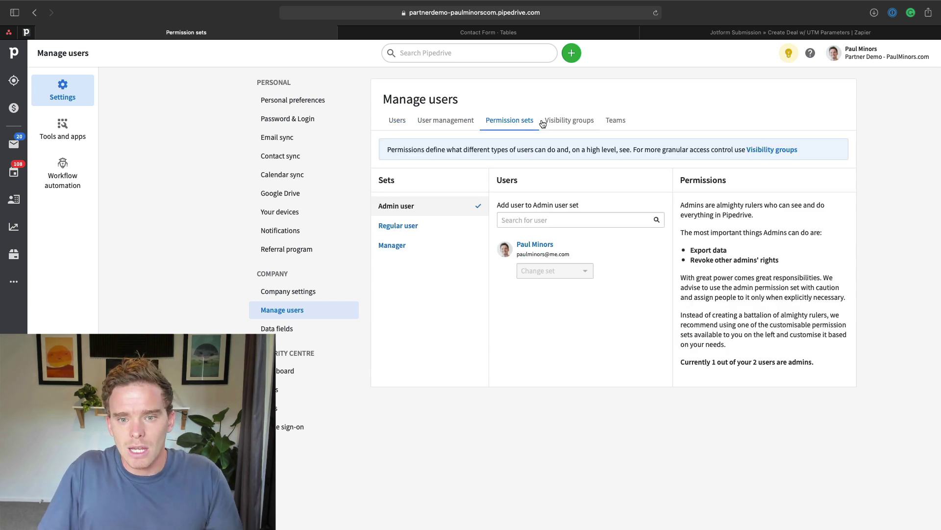
Step: Glance at Visibility groups, return to Permission sets and select the Regular user set
click(563, 130)
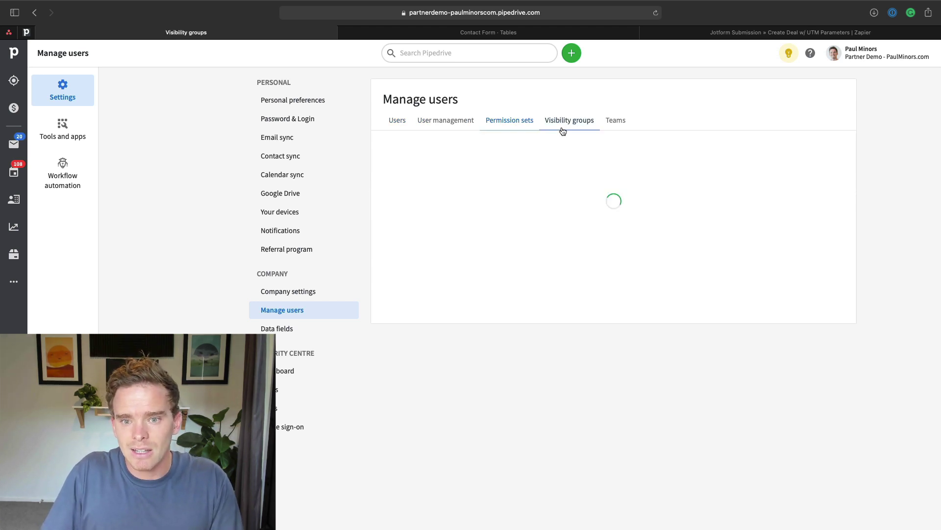
click(504, 130)
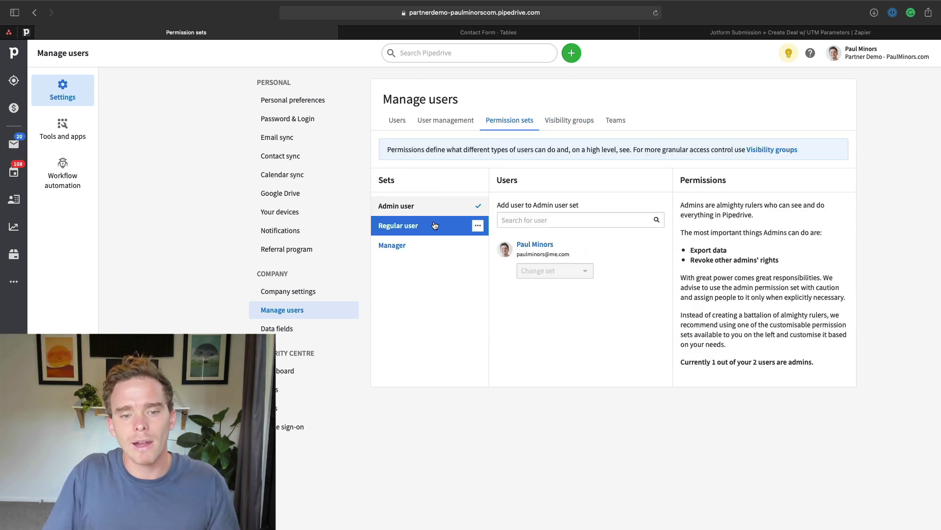
click(434, 225)
click(419, 208)
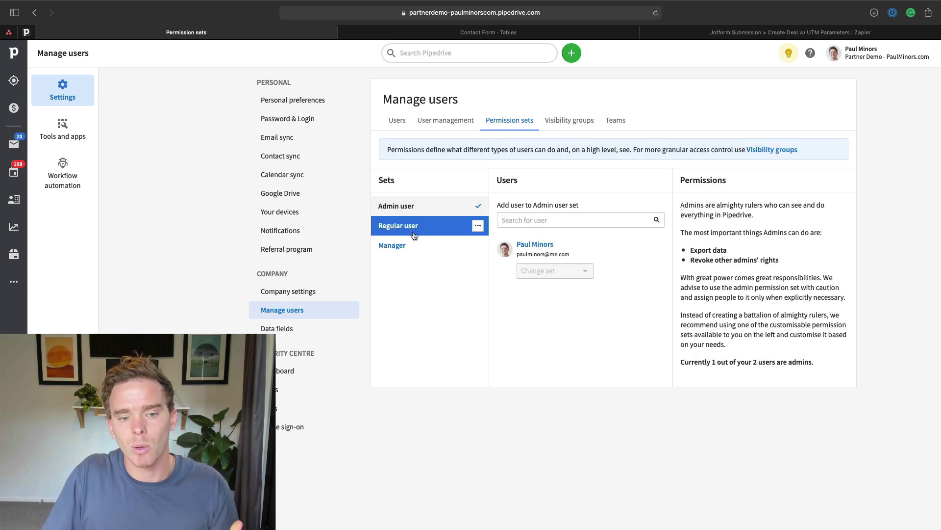
Step: Open the Regular user set and review its toggles: Export data on, Delete deals off
click(414, 235)
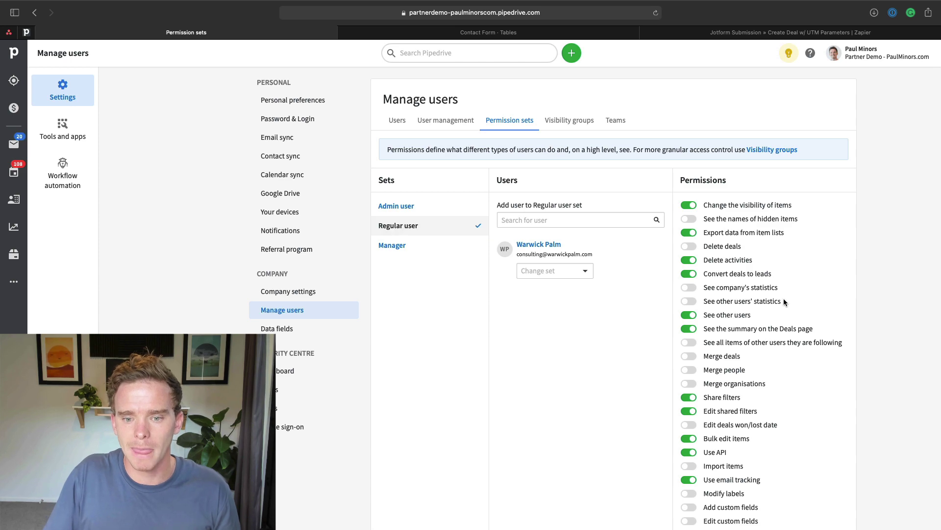
scroll(751, 304, down, 3)
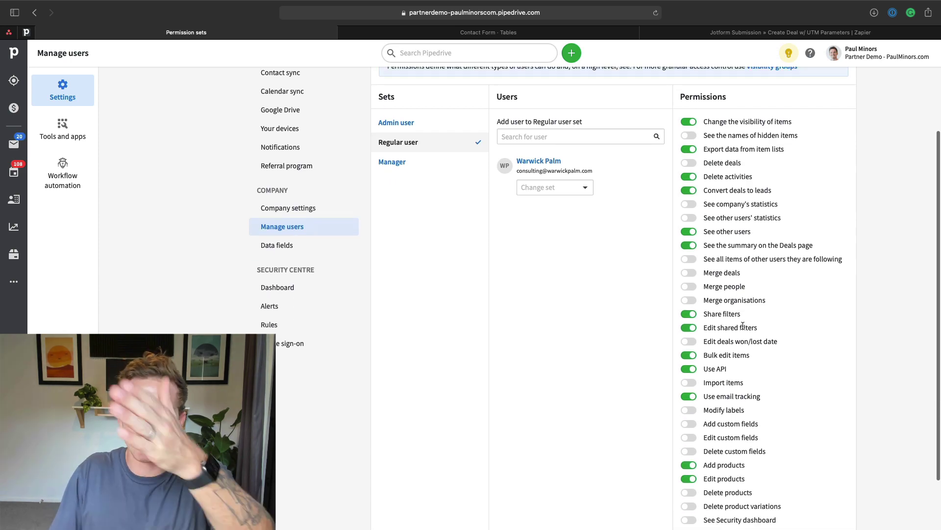
scroll(740, 289, up, 2)
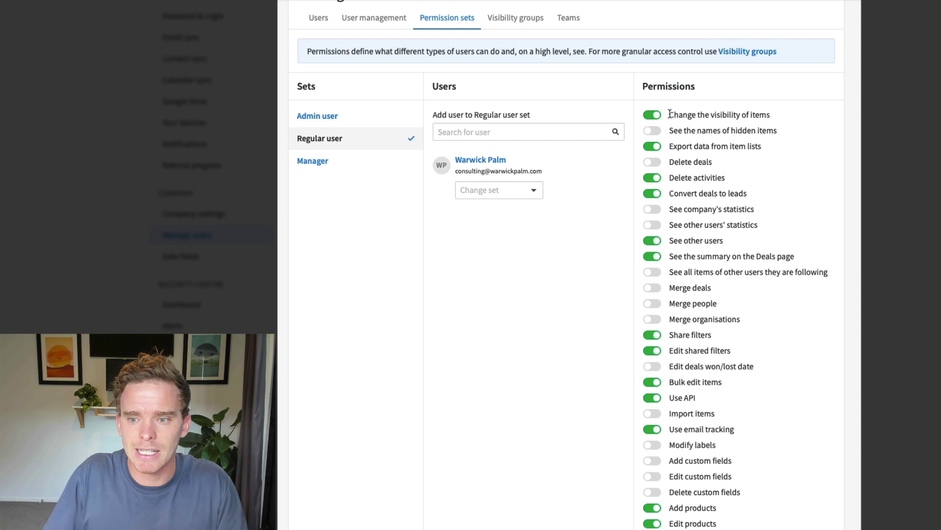
scroll(765, 116, up, 1)
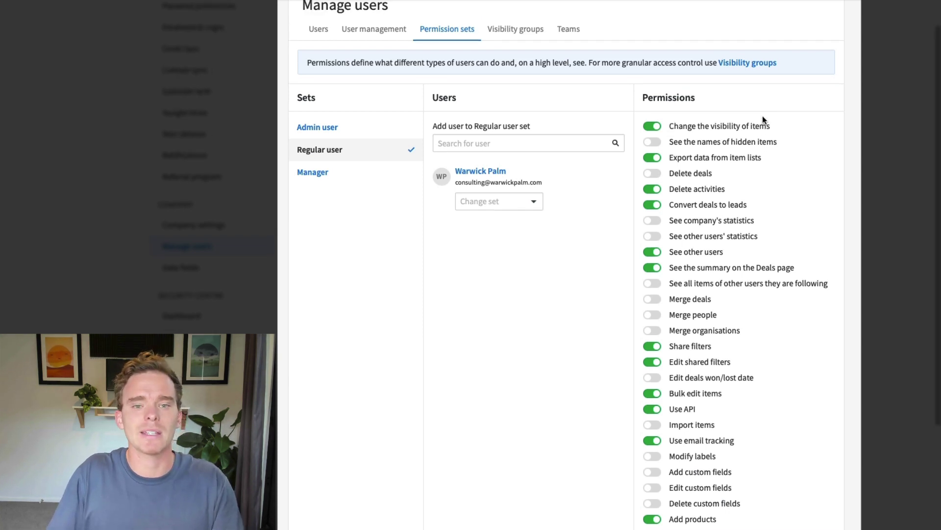
scroll(763, 117, up, 1)
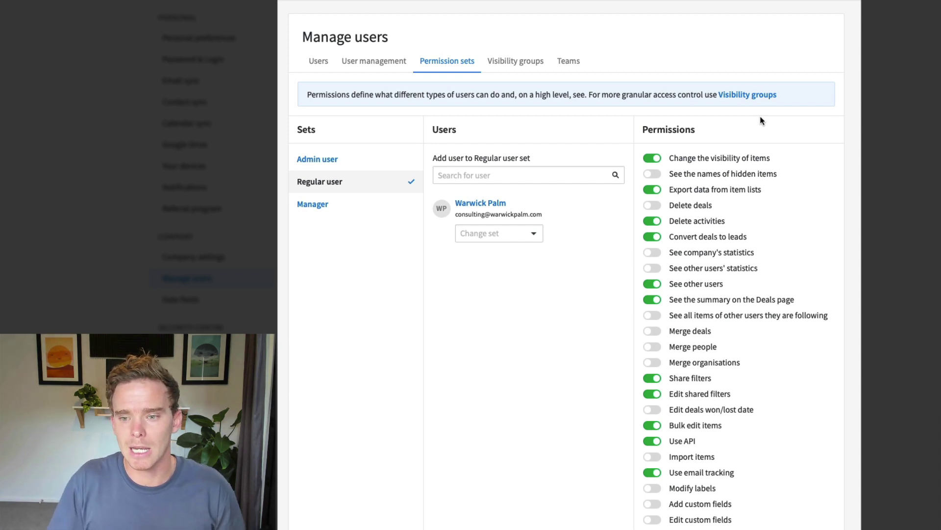
scroll(746, 169, down, 1)
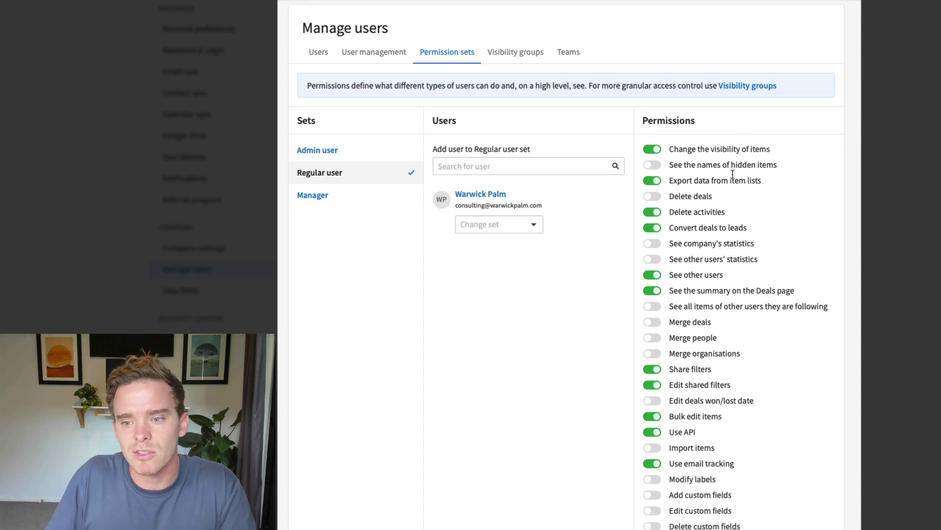
scroll(676, 133, down, 2)
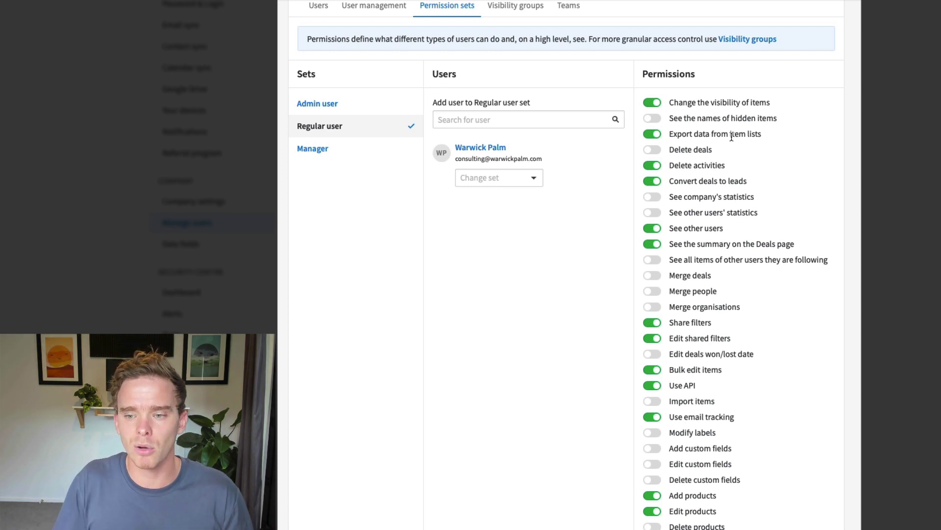
scroll(719, 140, down, 2)
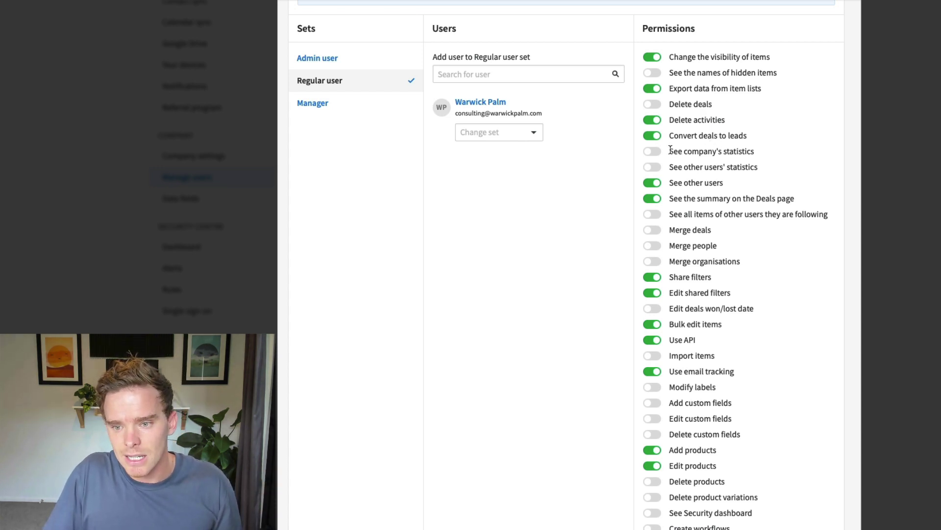
drag(670, 150, 785, 176)
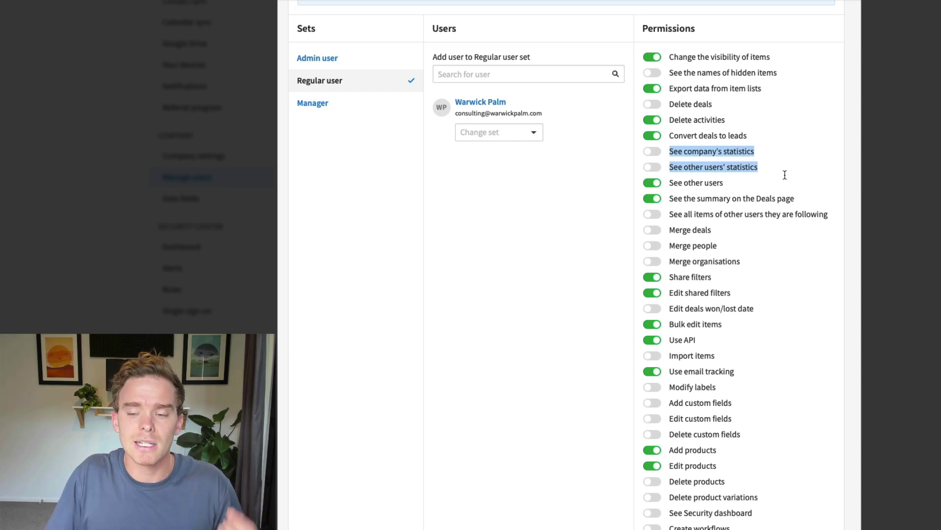
scroll(785, 175, down, 3)
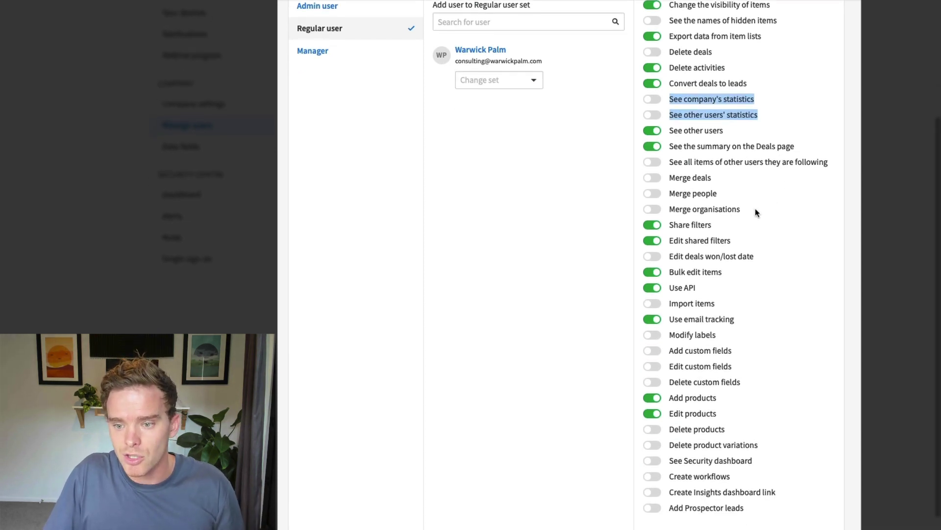
drag(755, 212, 664, 178)
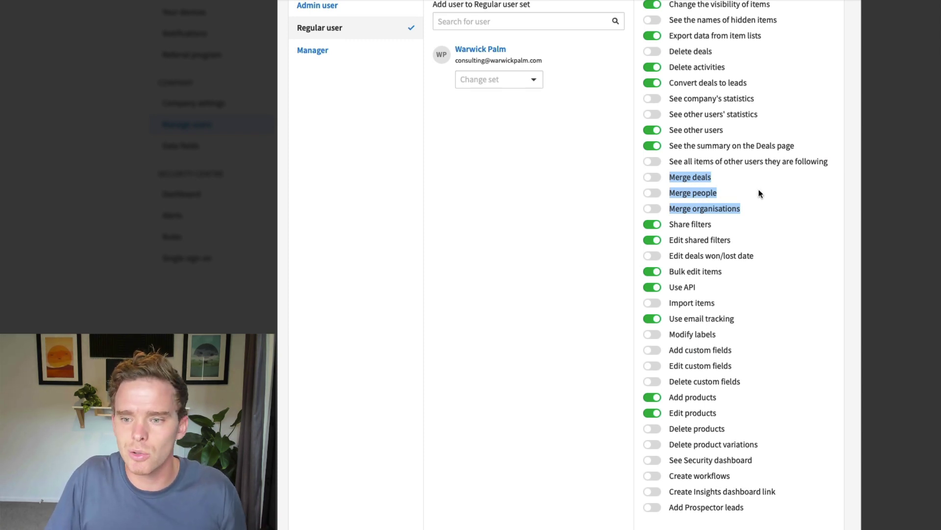
scroll(743, 185, down, 1)
click(745, 206)
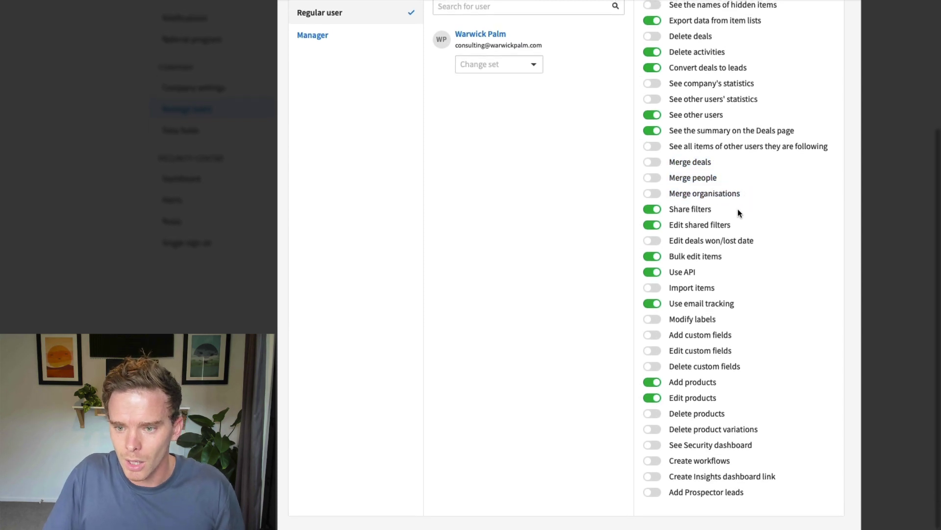
scroll(727, 228, up, 1)
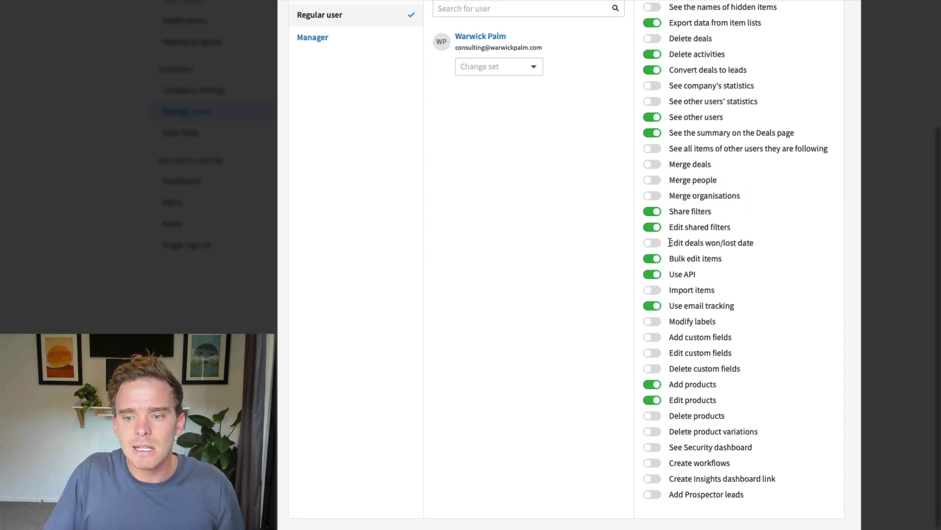
drag(669, 243, 774, 241)
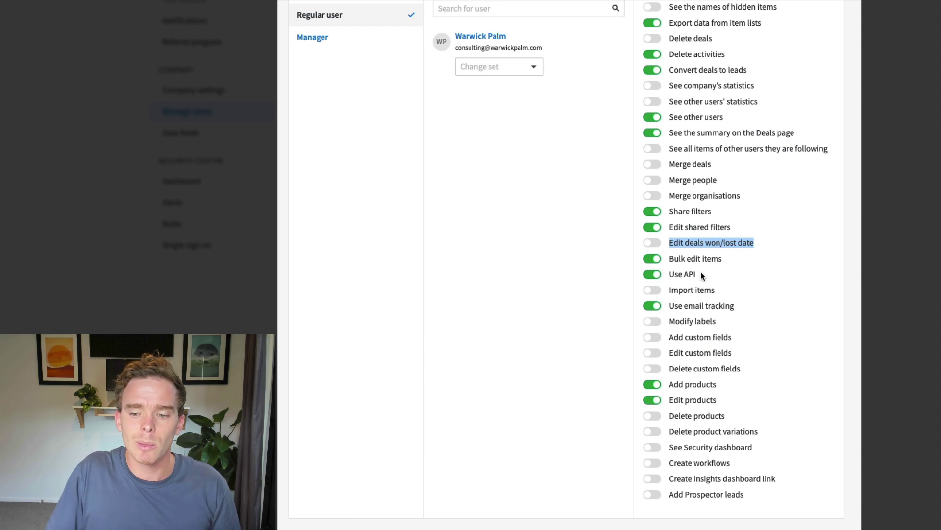
drag(701, 273, 668, 275)
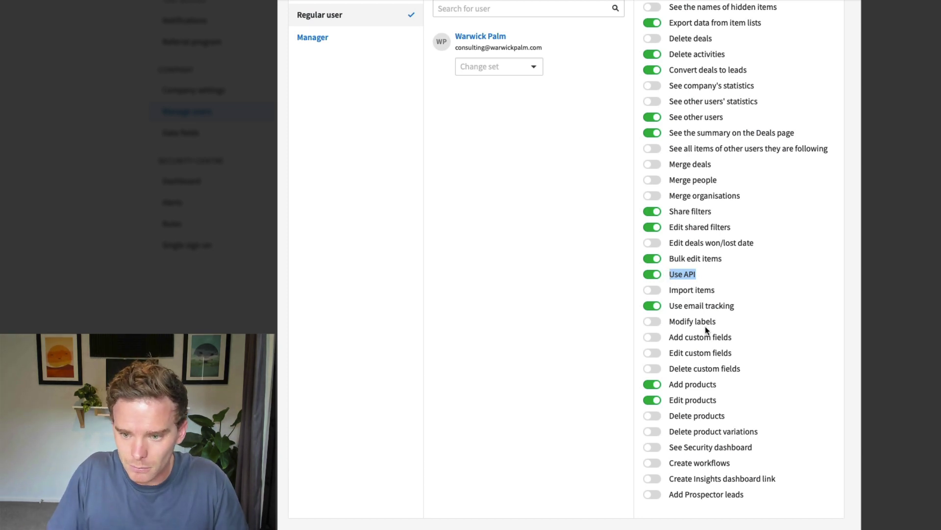
scroll(705, 325, down, 1)
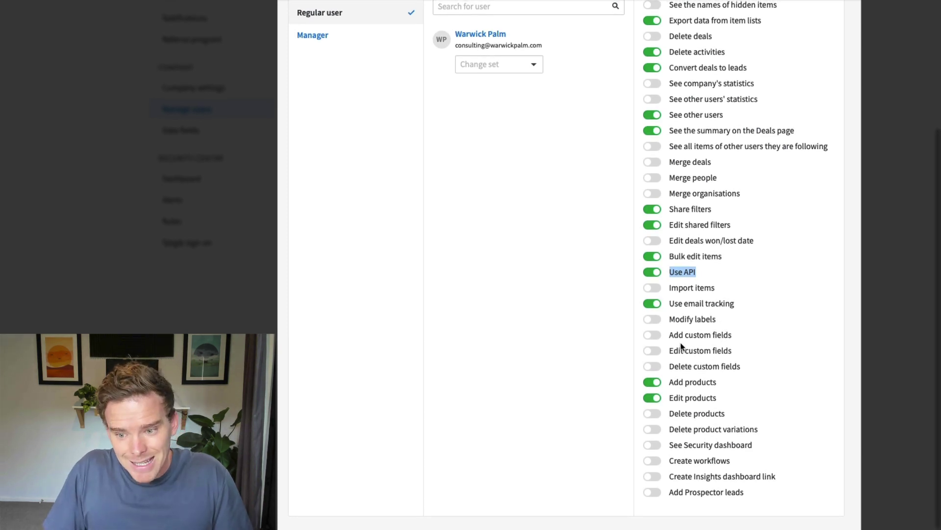
drag(670, 335, 760, 370)
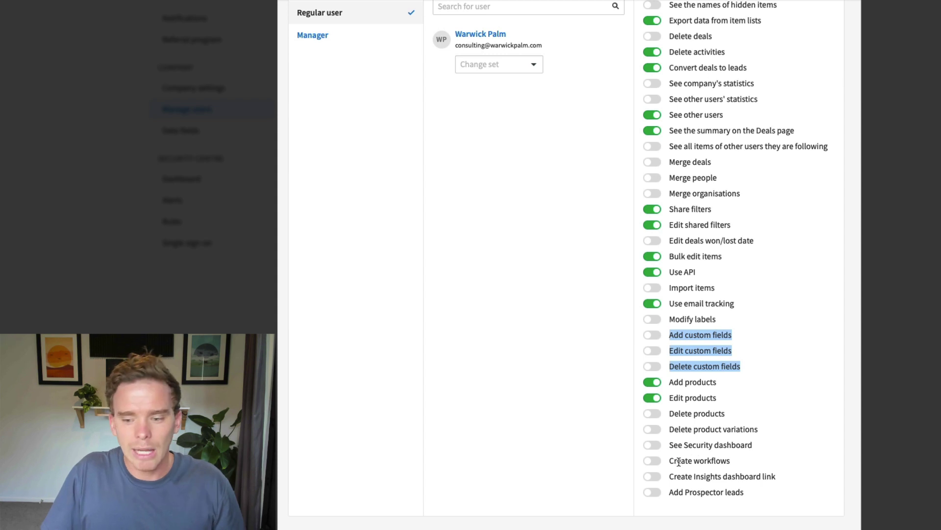
drag(672, 461, 731, 465)
click(740, 464)
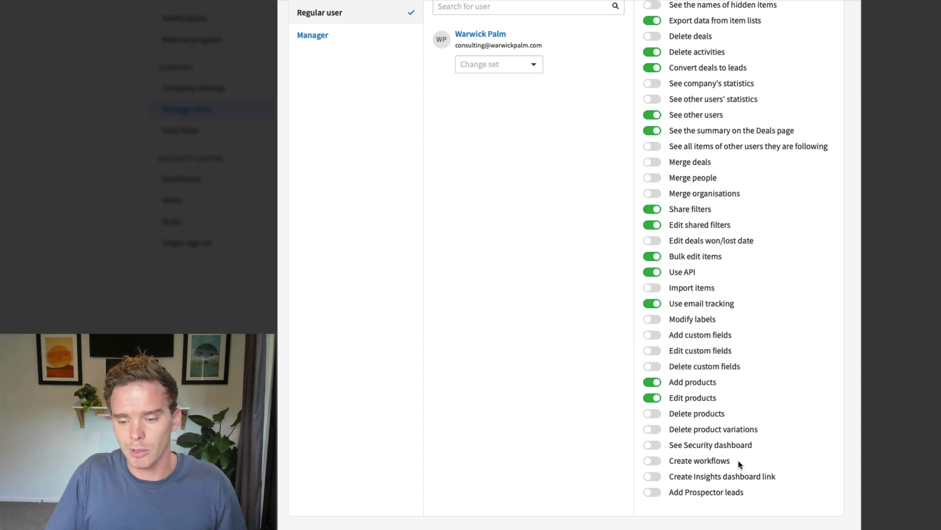
scroll(742, 458, up, 3)
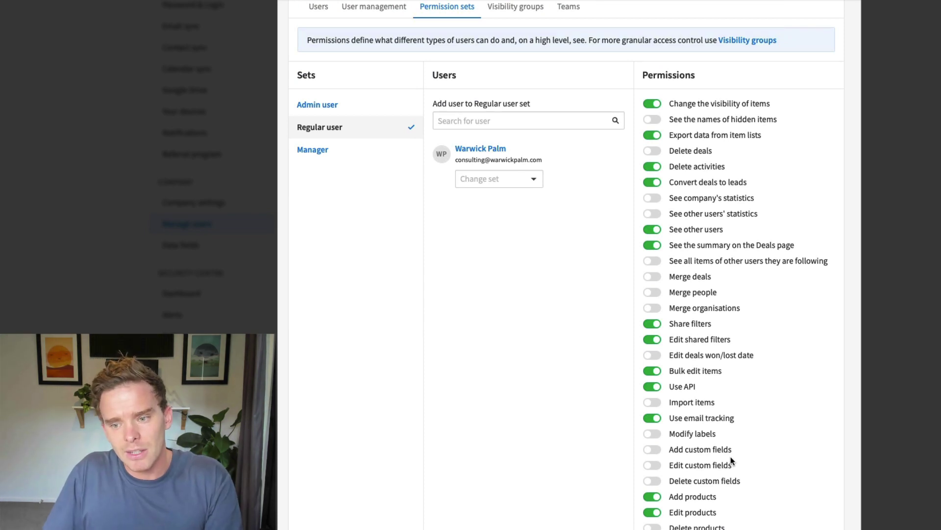
scroll(731, 456, up, 1)
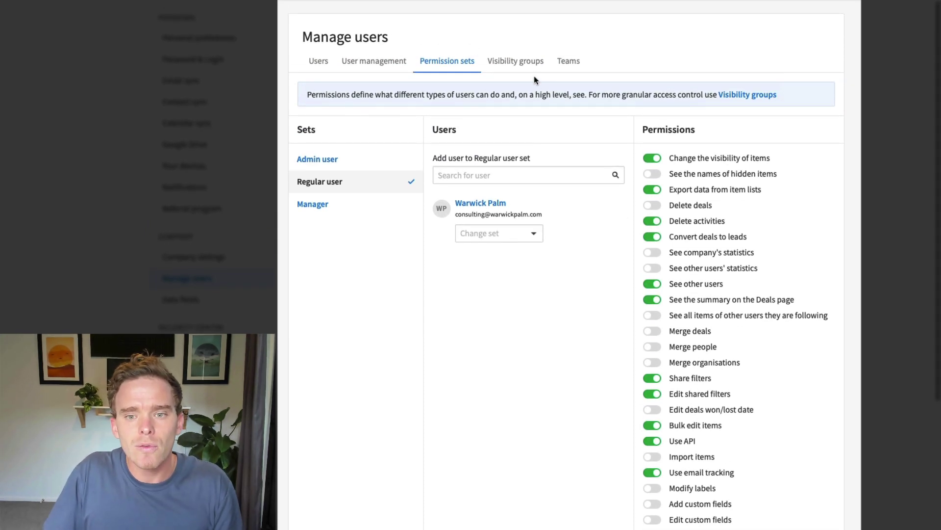
Step: Compare the Sales Reps and Support Team groups, then list Sales Reps' four Deals visibility choices
click(535, 74)
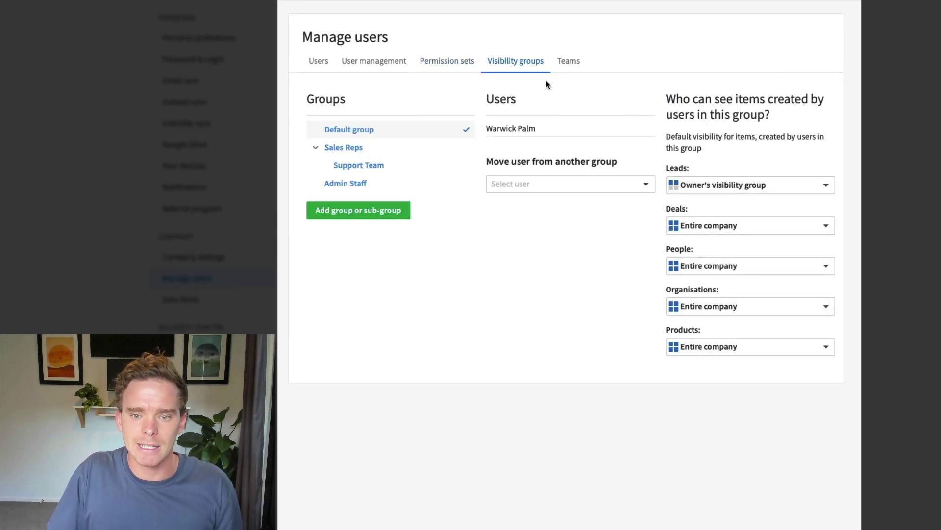
click(383, 146)
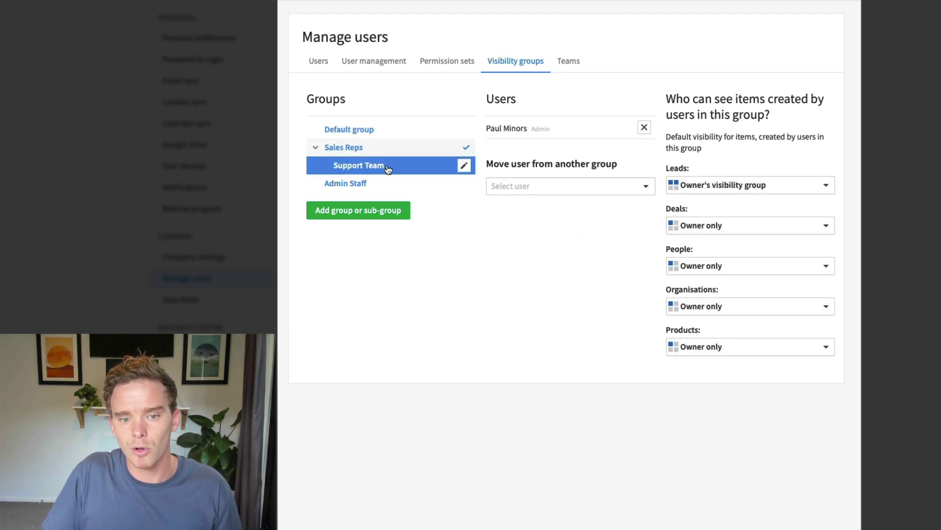
click(386, 165)
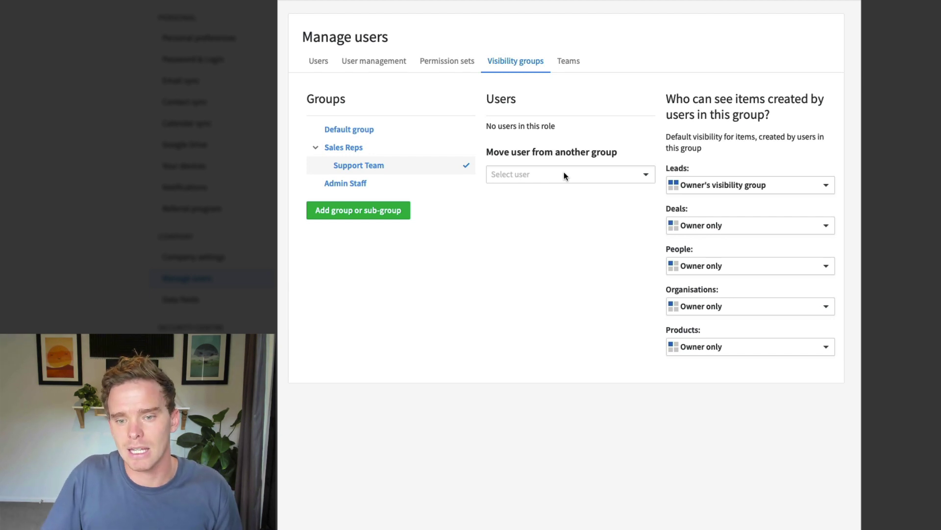
click(463, 147)
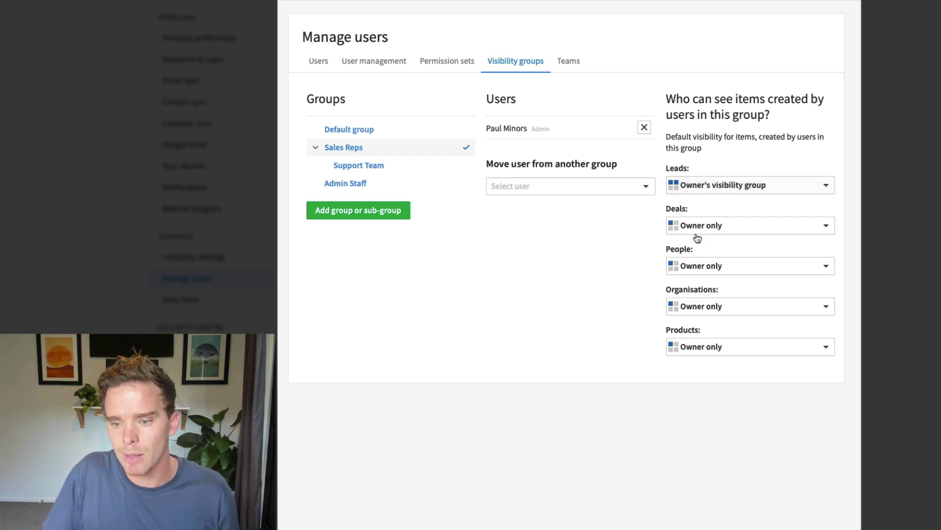
click(721, 230)
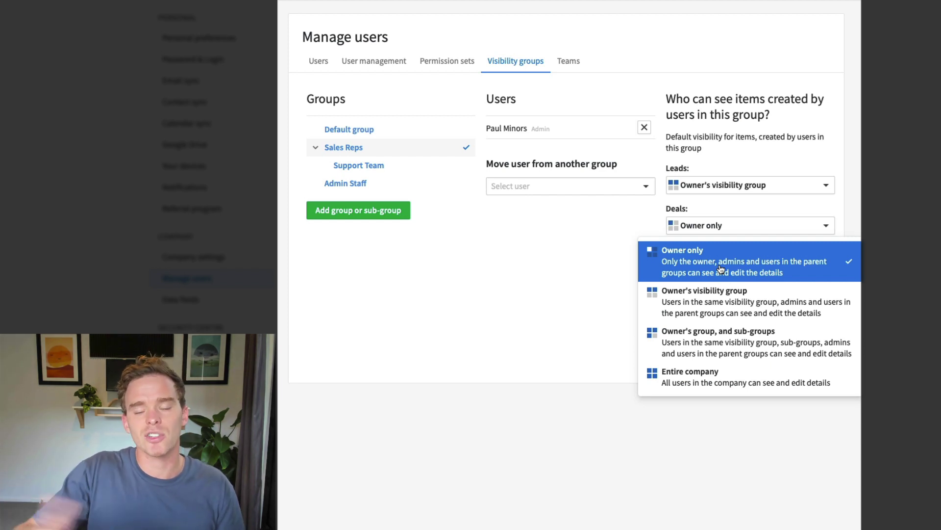
Step: Make Sales Reps' People and Organisations visible to Entire company, applying to existing items
click(536, 253)
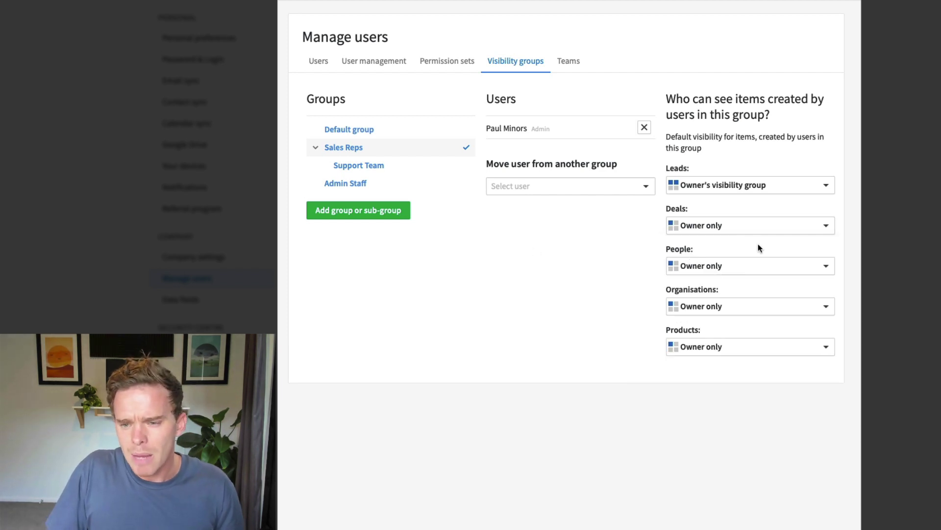
click(721, 266)
click(723, 392)
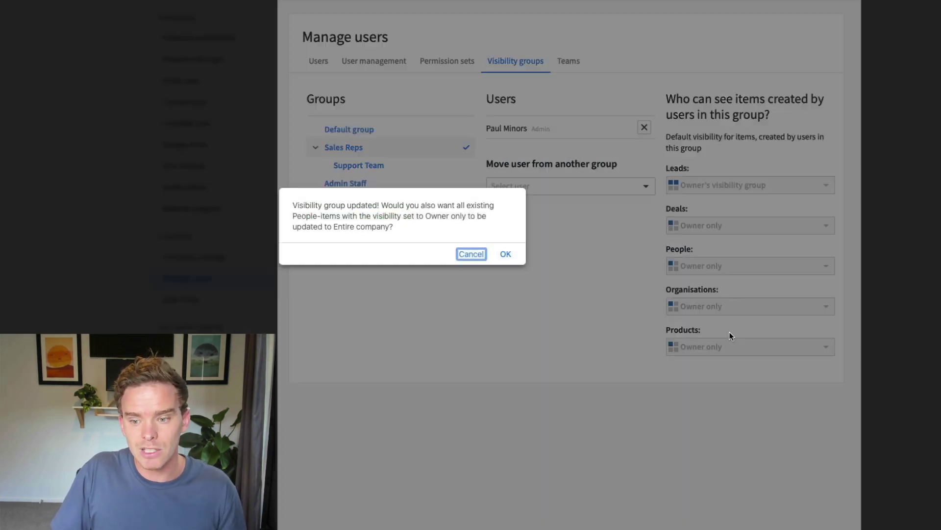
click(507, 255)
click(720, 308)
click(705, 463)
click(510, 253)
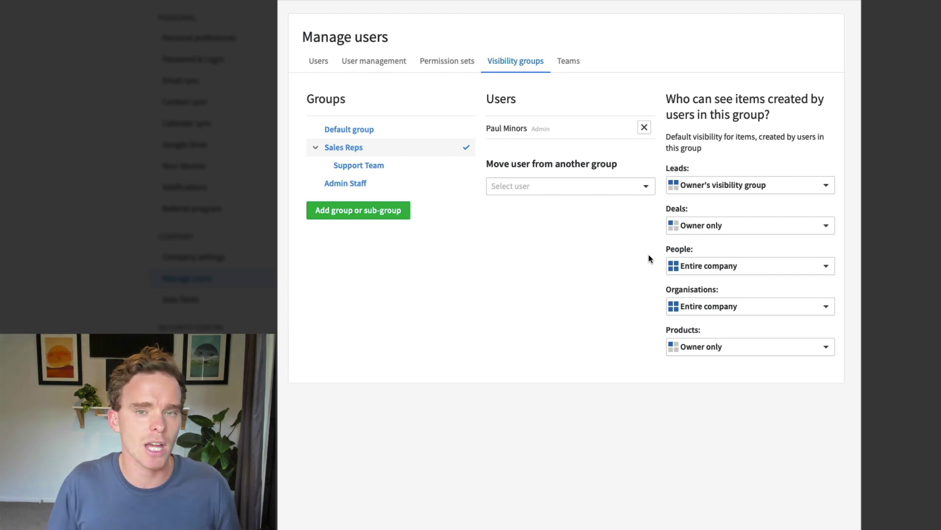
click(708, 229)
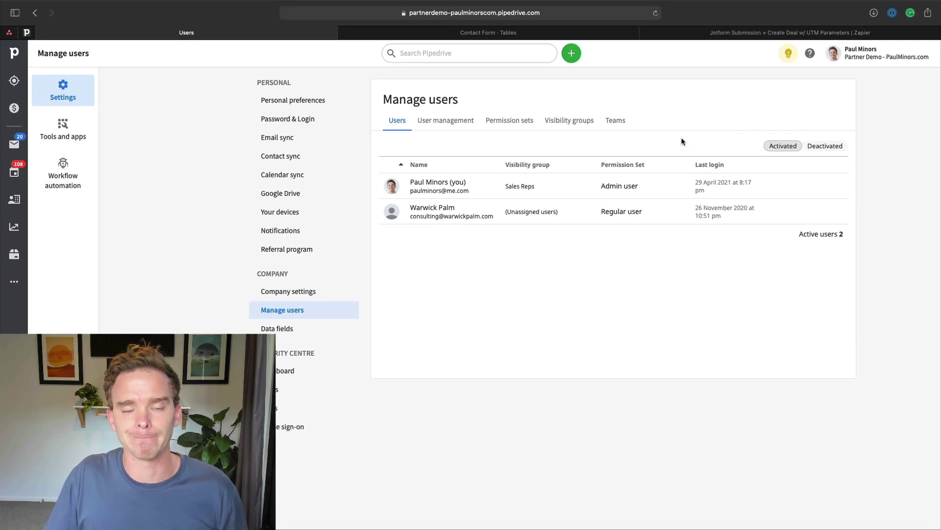
Step: Open Personal preferences from the profile menu and look through the page
click(852, 53)
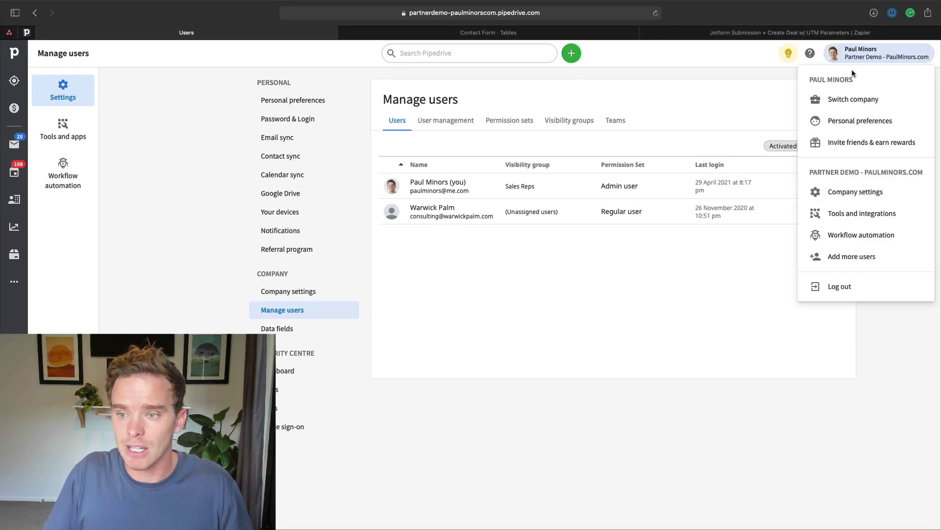
click(854, 121)
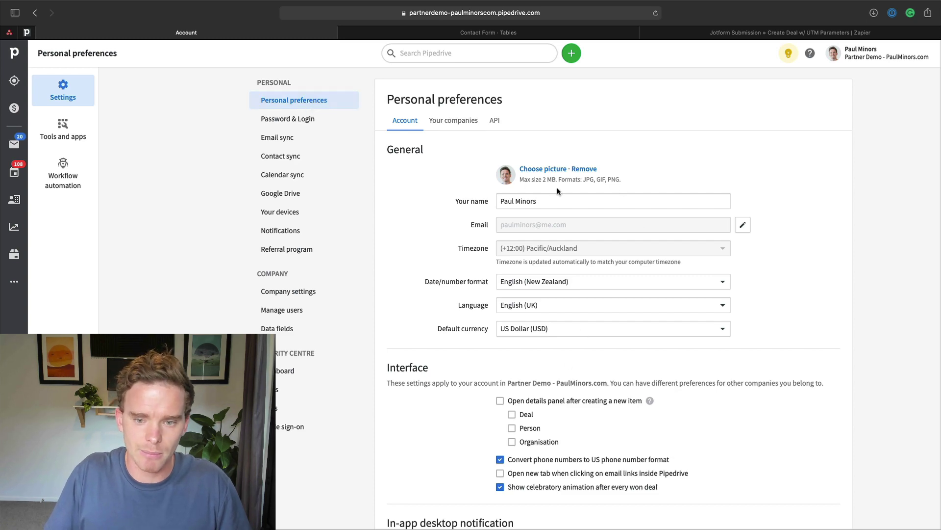
scroll(546, 189, down, 3)
scroll(479, 254, up, 3)
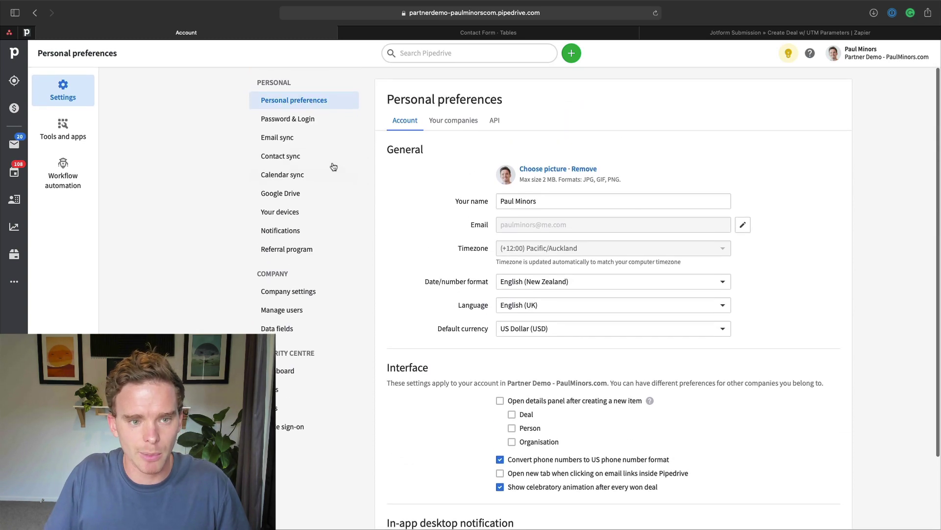
Step: Review Email, Contact and Calendar sync and Google Drive settings, then return to the Sales Pipeline
click(309, 138)
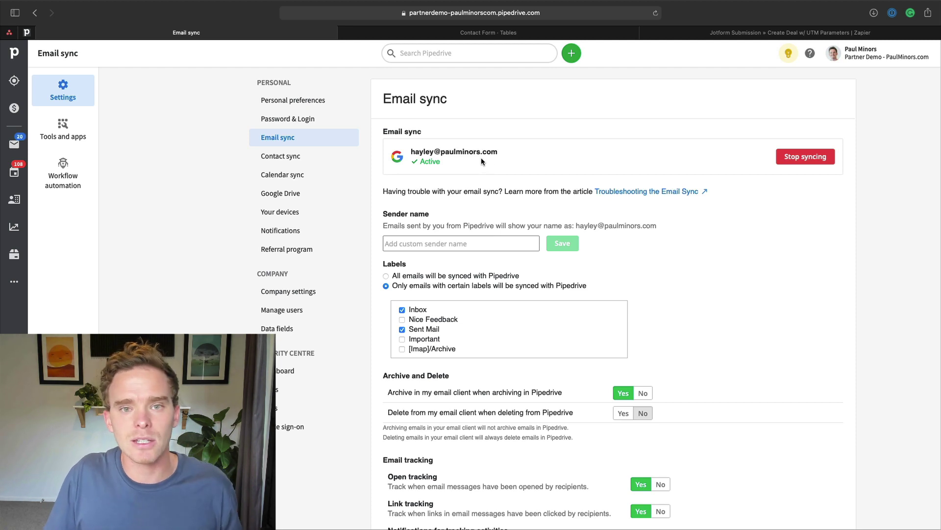
click(327, 158)
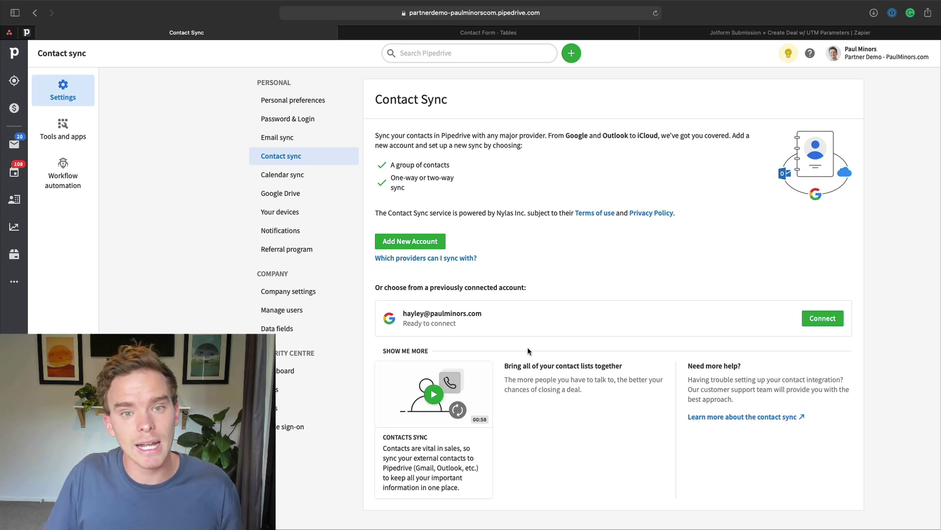
click(315, 175)
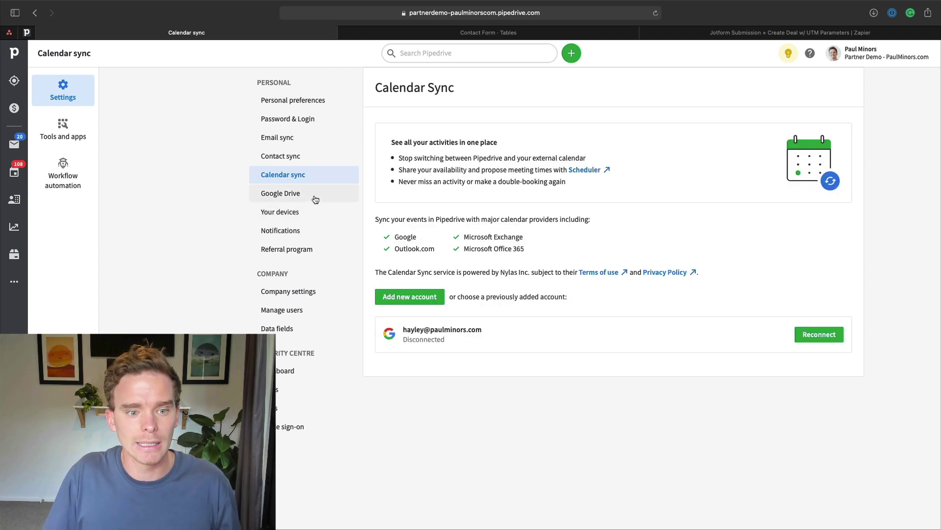
click(314, 196)
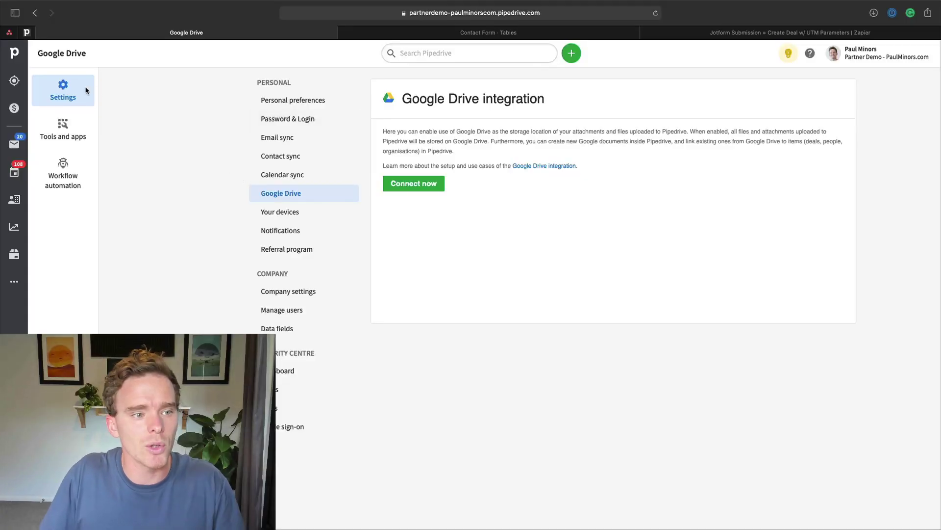
click(14, 108)
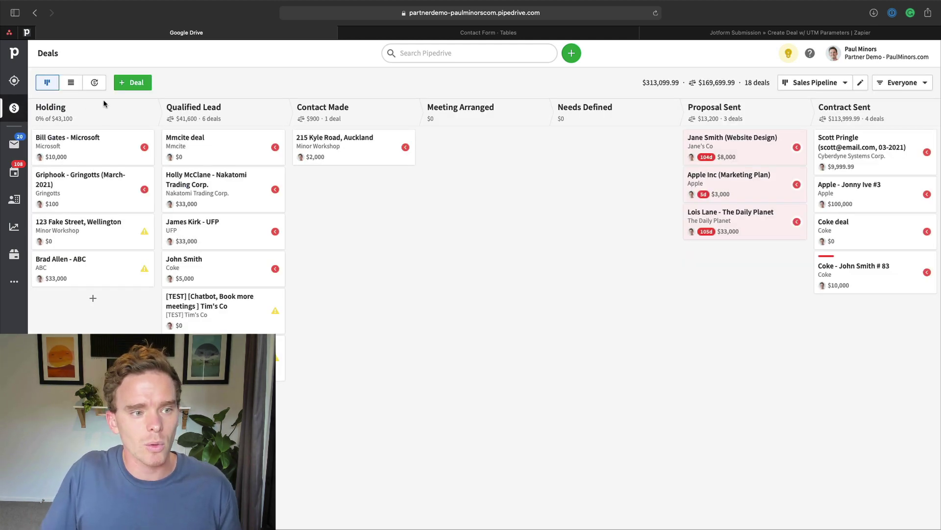
Step: Go to the Leads Inbox and open the Coke lead with its $10,000 budget
click(14, 81)
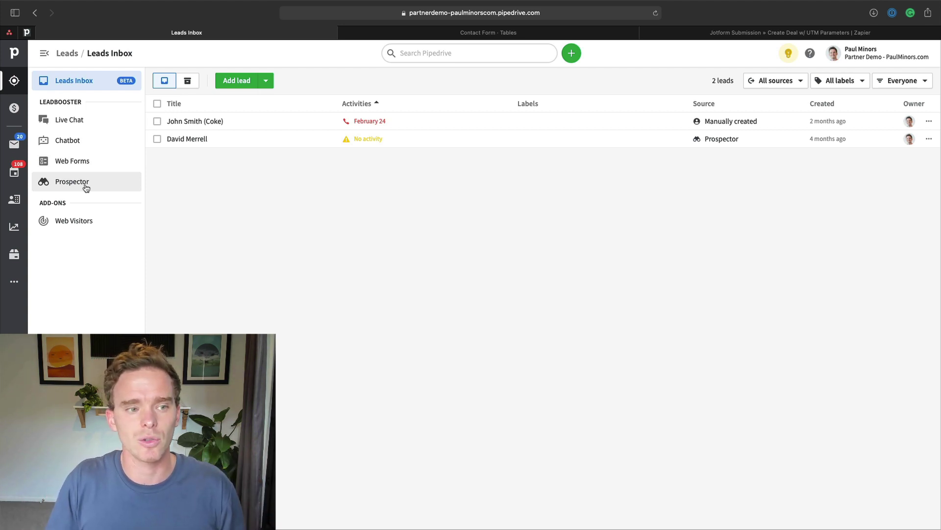
click(472, 124)
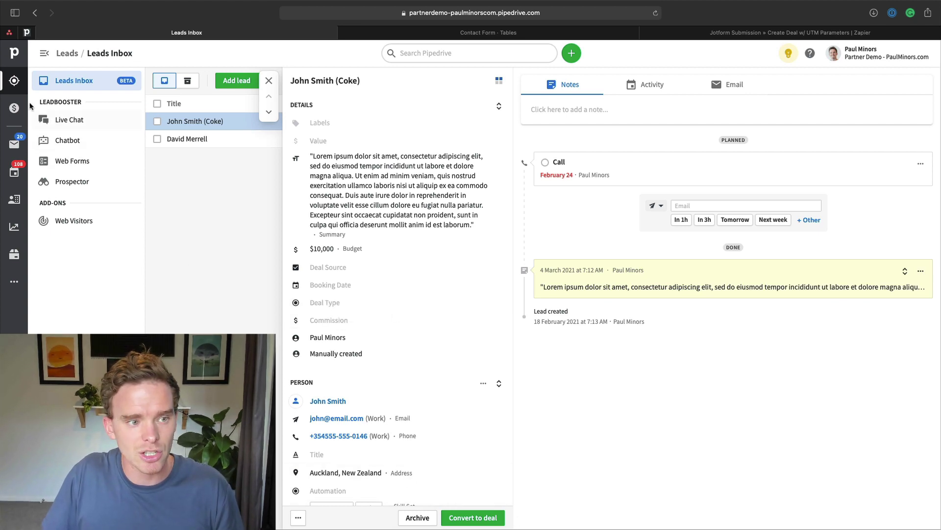
Step: Return to the Sales Pipeline board showing 18 deals worth $313,099.99
click(14, 107)
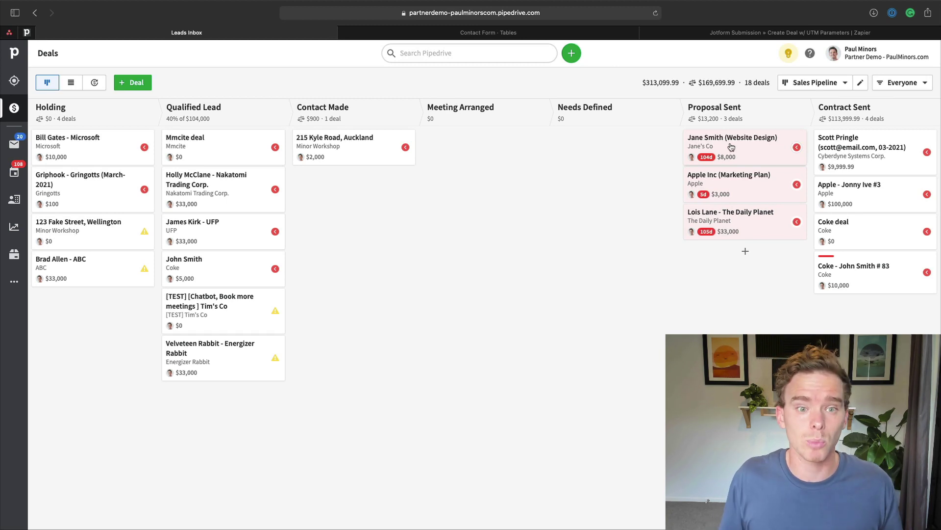
Step: Start a new deal from quick-add, cancel it, and open the 215 Kyle Road deal
click(579, 58)
click(572, 101)
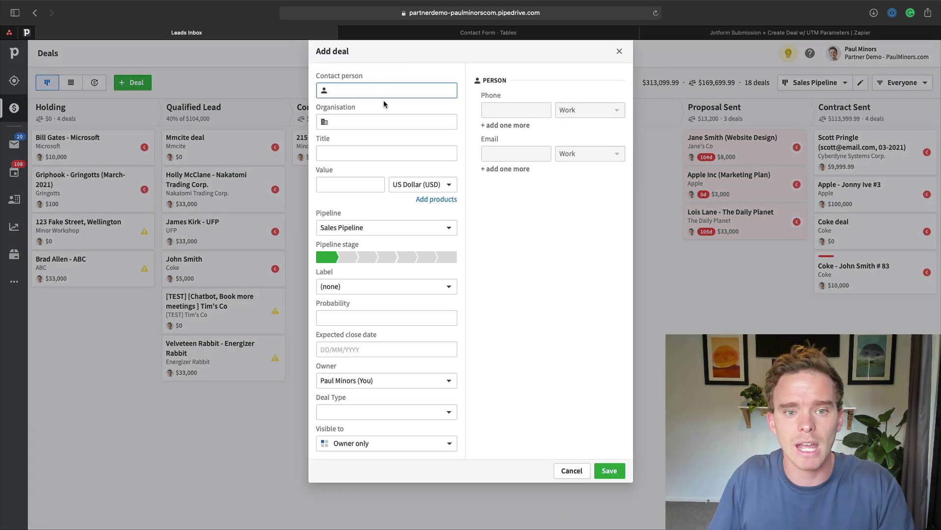
click(570, 471)
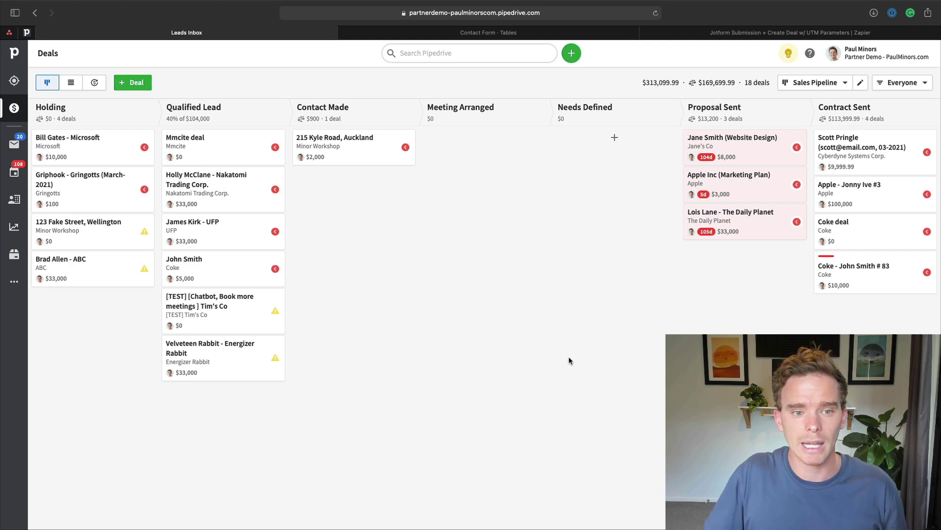
click(375, 156)
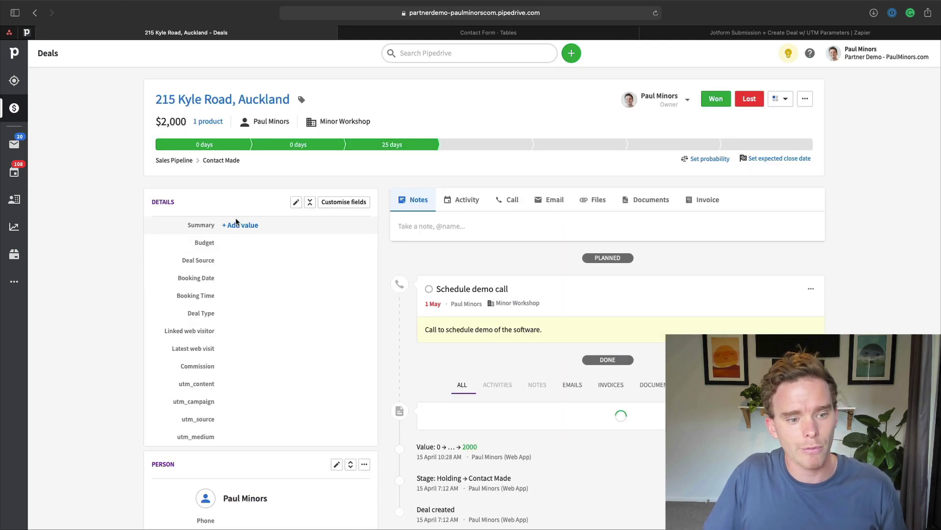
scroll(243, 251, down, 3)
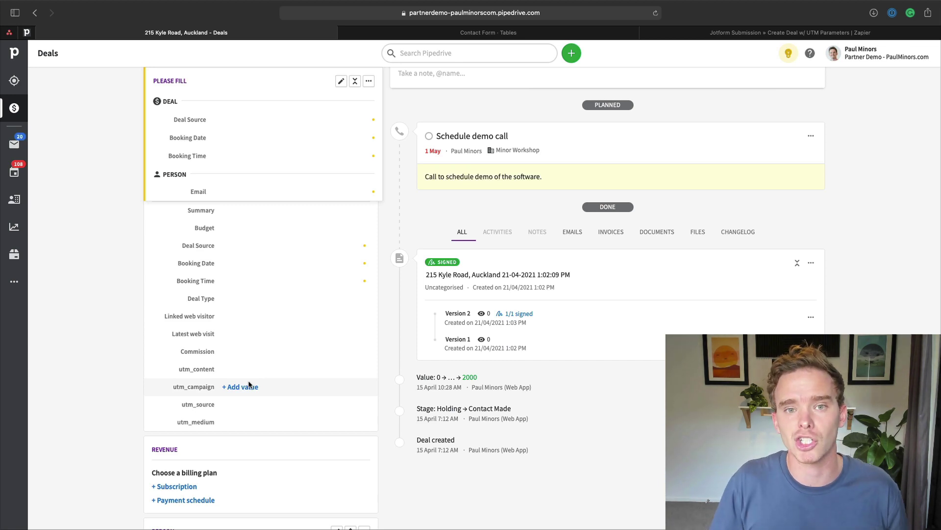
scroll(249, 385, up, 3)
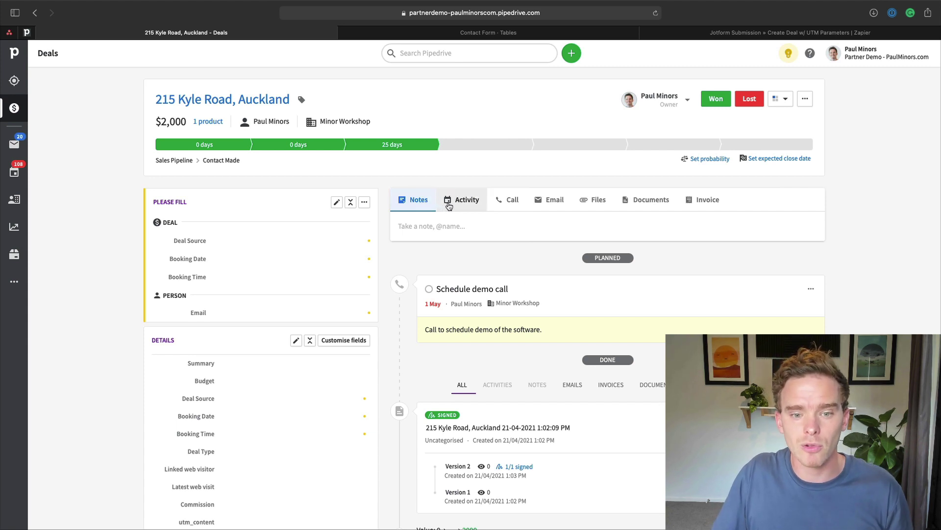
click(454, 235)
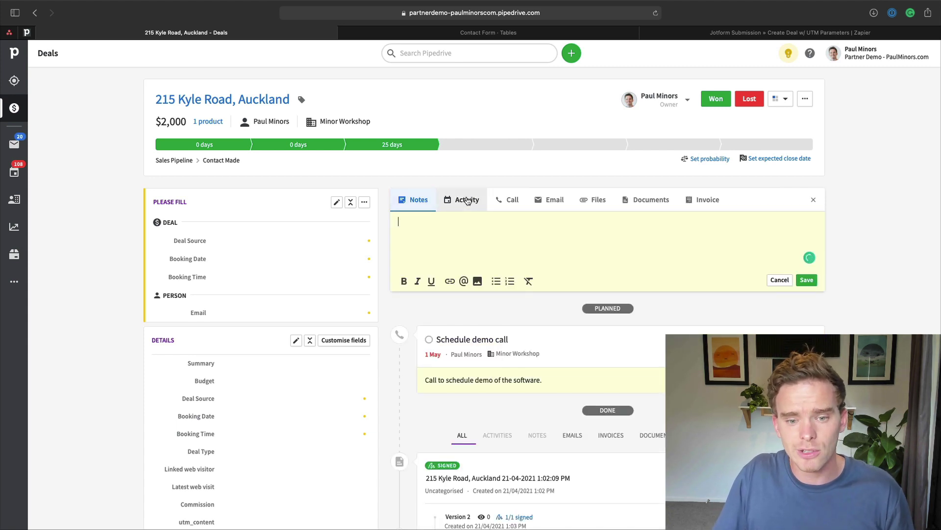
click(467, 200)
scroll(507, 240, down, 1)
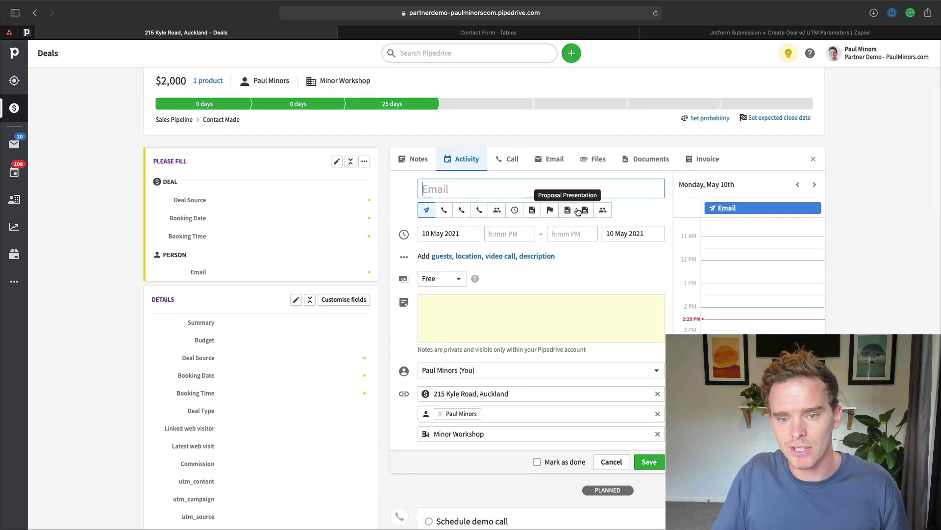
scroll(538, 188, up, 1)
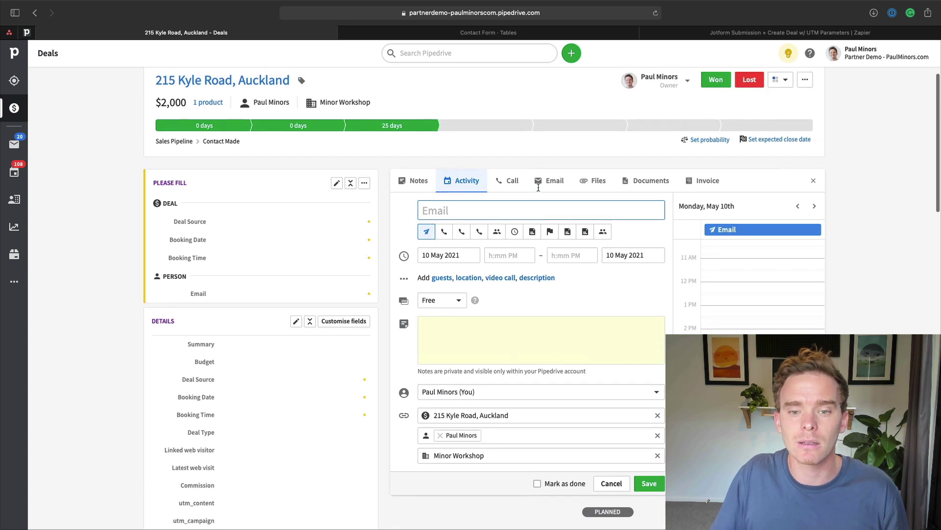
Step: Try the deal's Call and Email tabs, browsing email templates without applying one
click(512, 183)
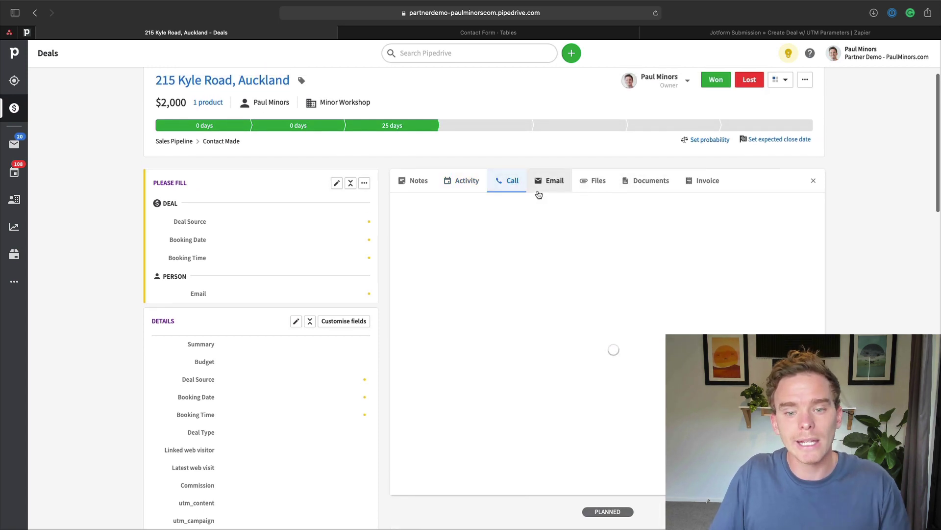
click(554, 189)
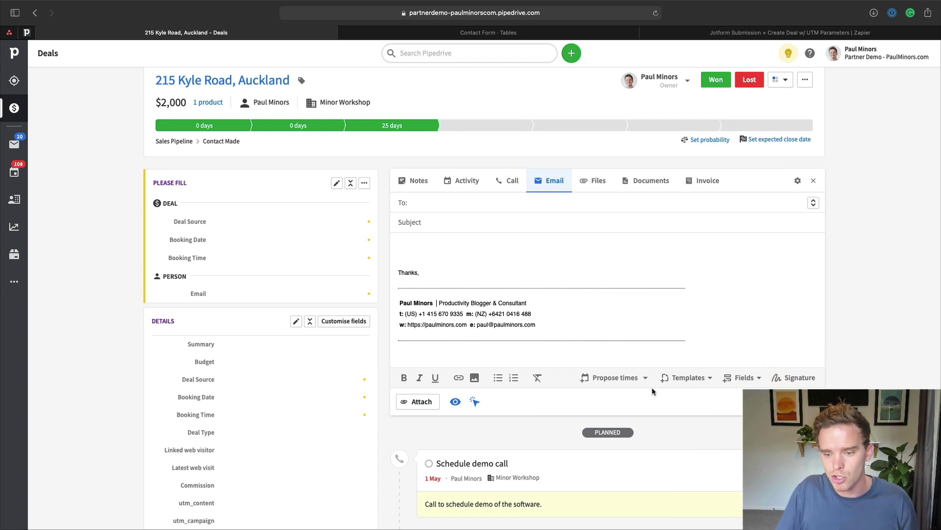
click(688, 377)
click(597, 364)
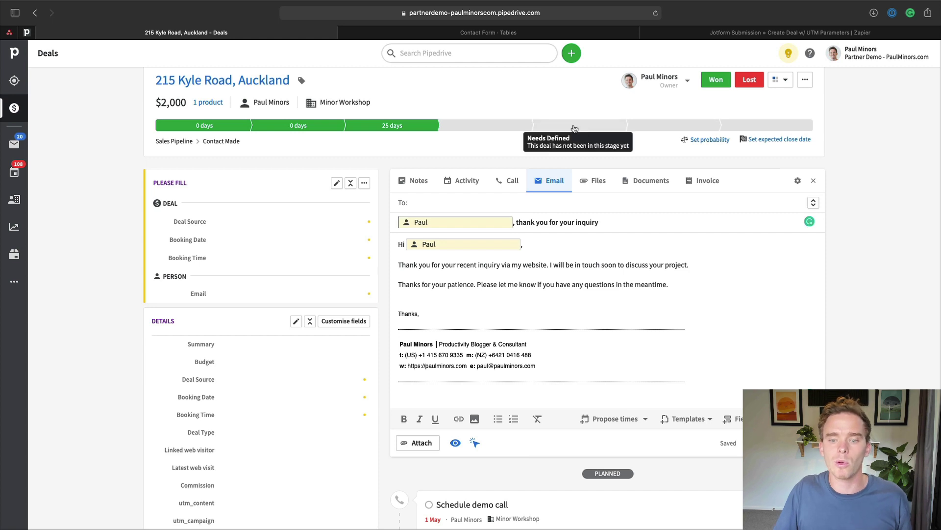
Step: View the deal's one signed document, then its Invoice section with no invoicing app
click(646, 180)
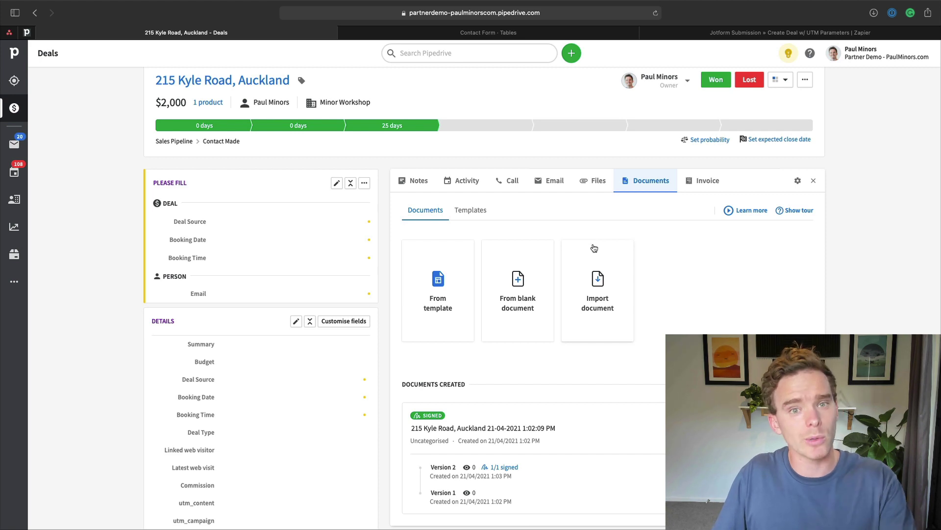
click(706, 181)
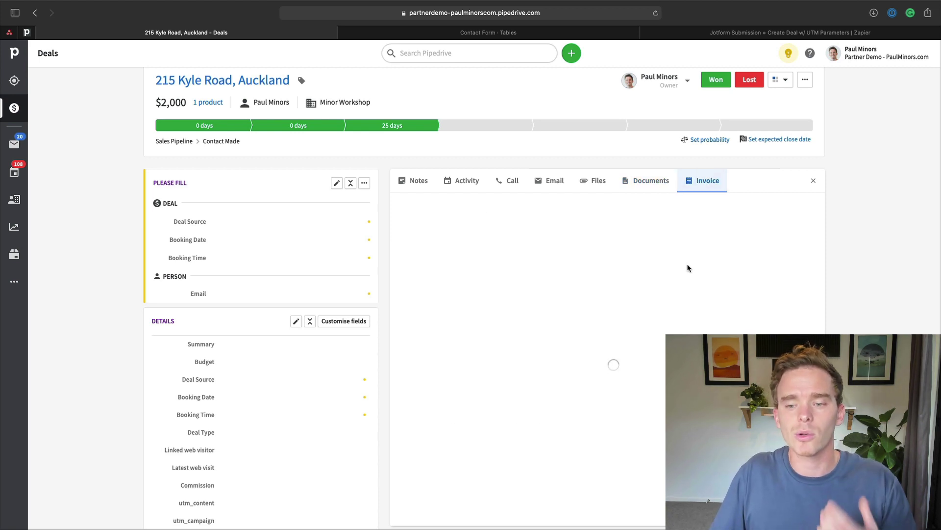
scroll(699, 259, down, 1)
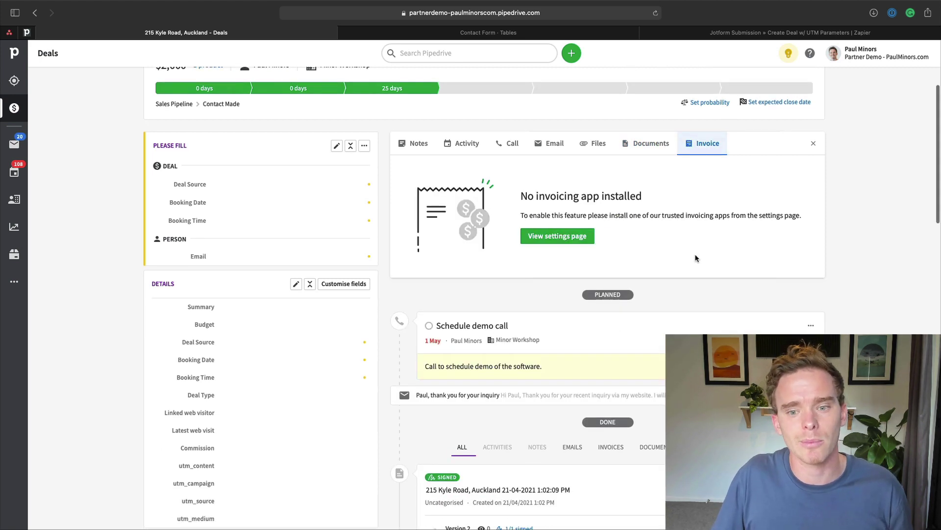
scroll(696, 259, up, 2)
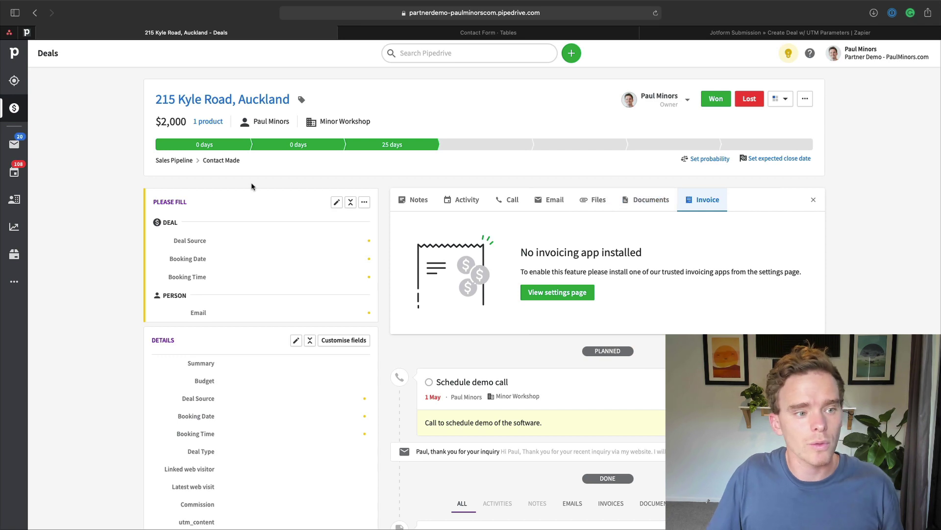
Step: Switch from the utm_source report to the Insights Overview dashboard
click(13, 227)
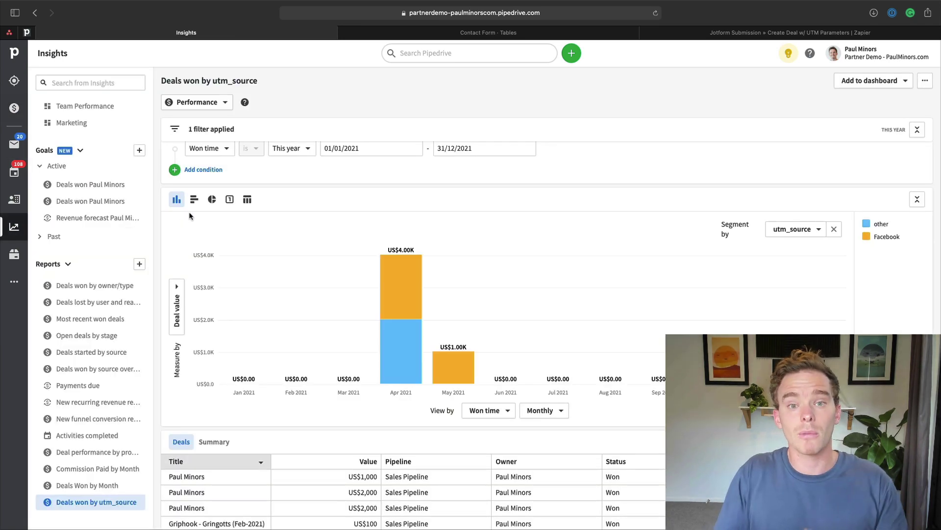
scroll(96, 178, up, 3)
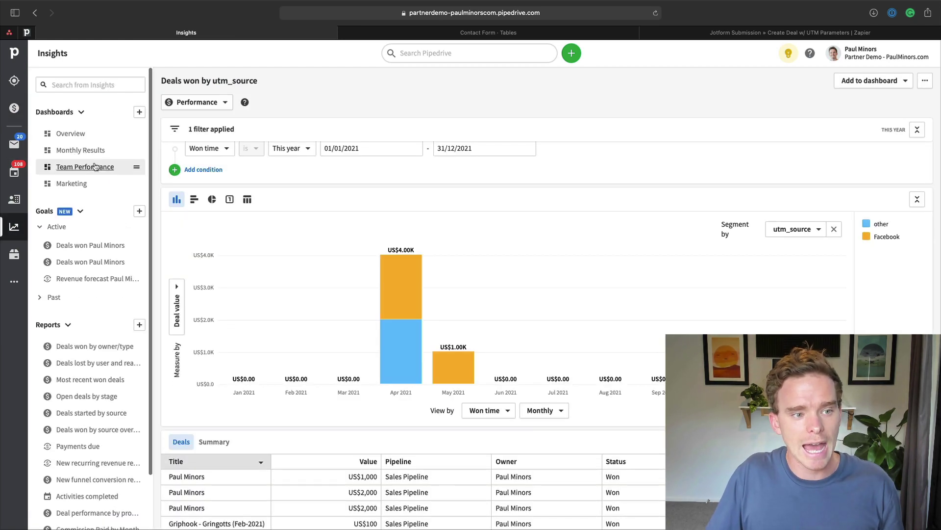
click(69, 131)
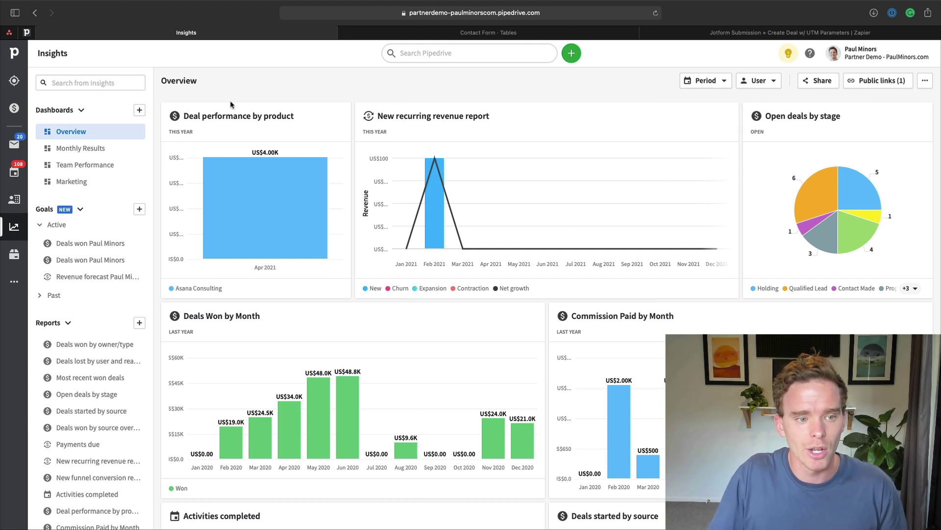
Step: Browse the Deal Performance and Conversion report types, then Activities performance, in a new report
click(139, 323)
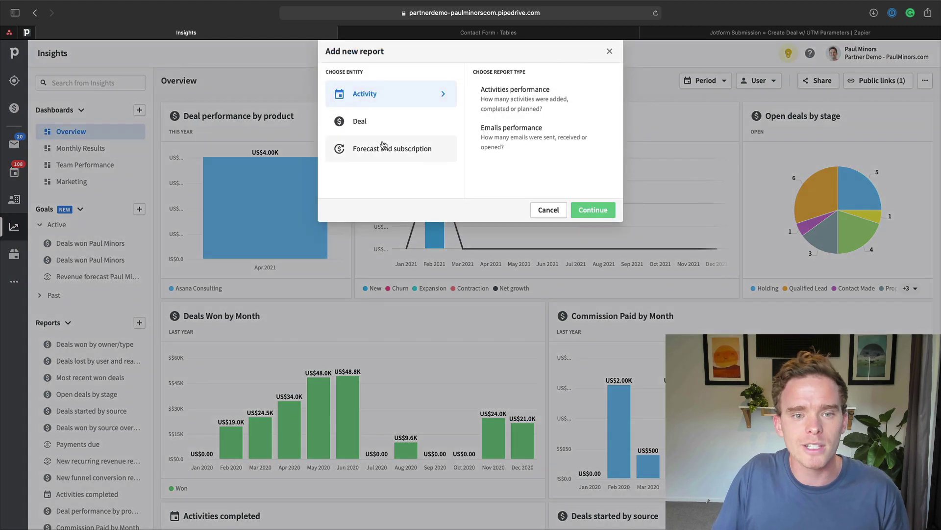
click(418, 129)
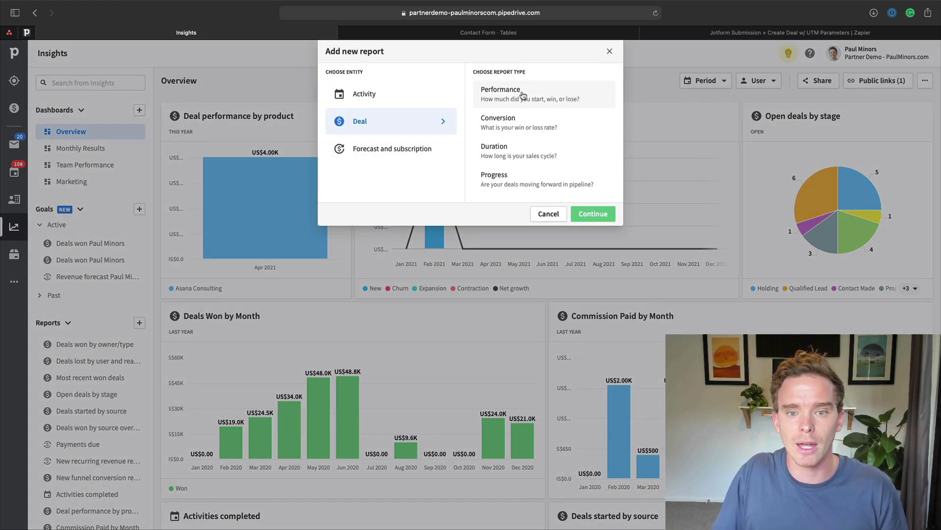
click(523, 95)
click(531, 122)
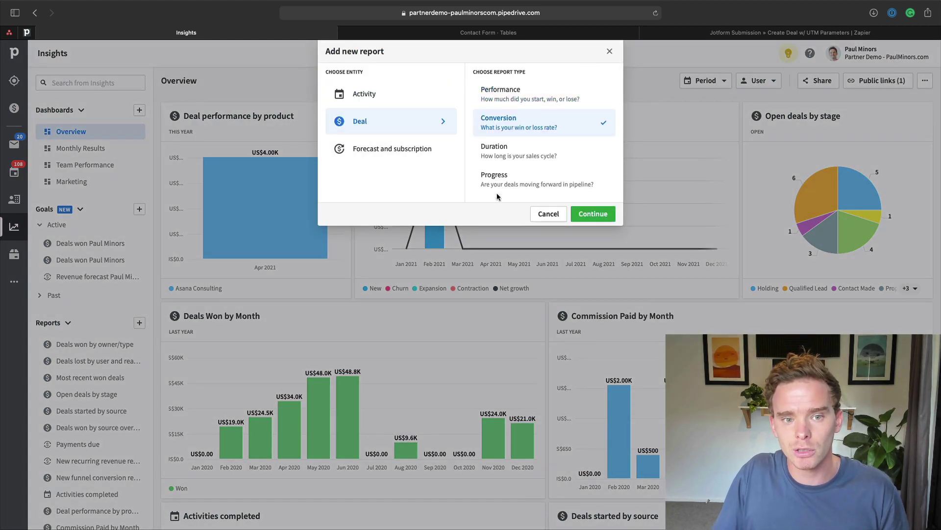
click(403, 92)
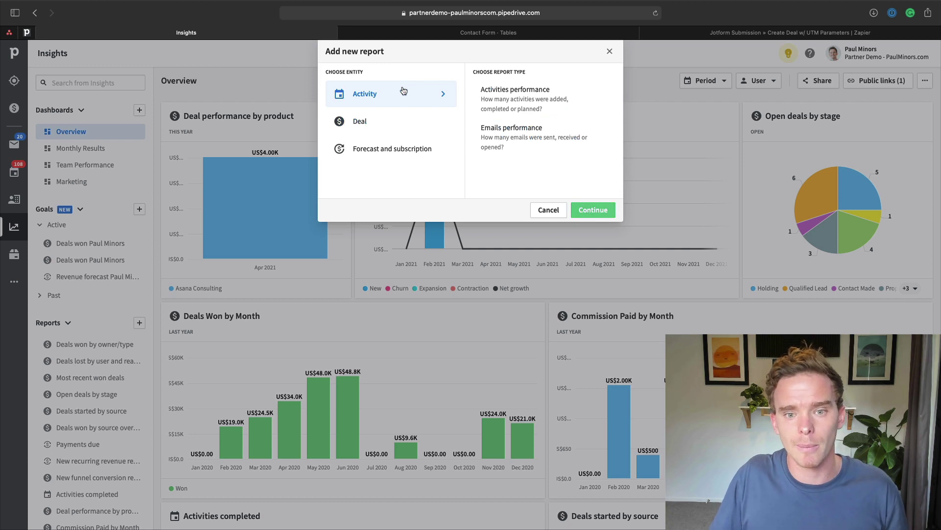
click(539, 100)
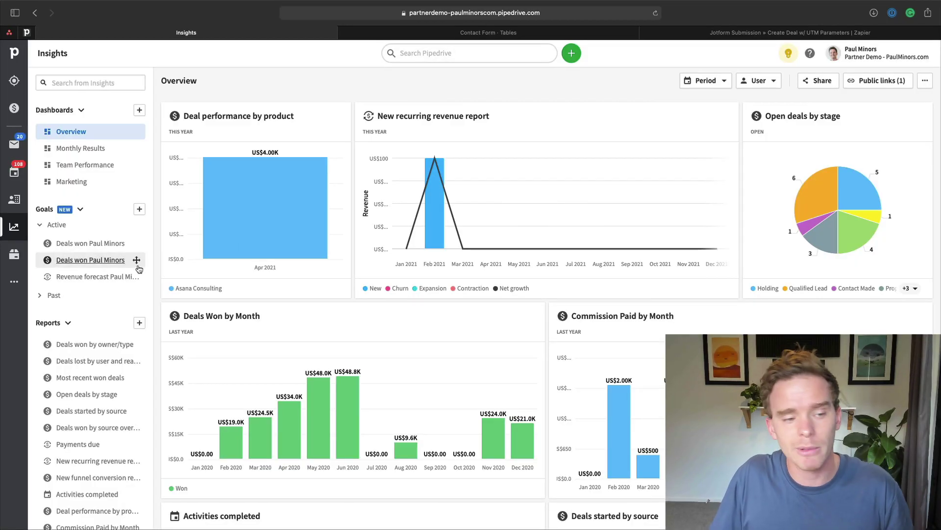
Step: Preview the Deals won and Activities goal types for a new goal, then cancel without adding it
click(140, 210)
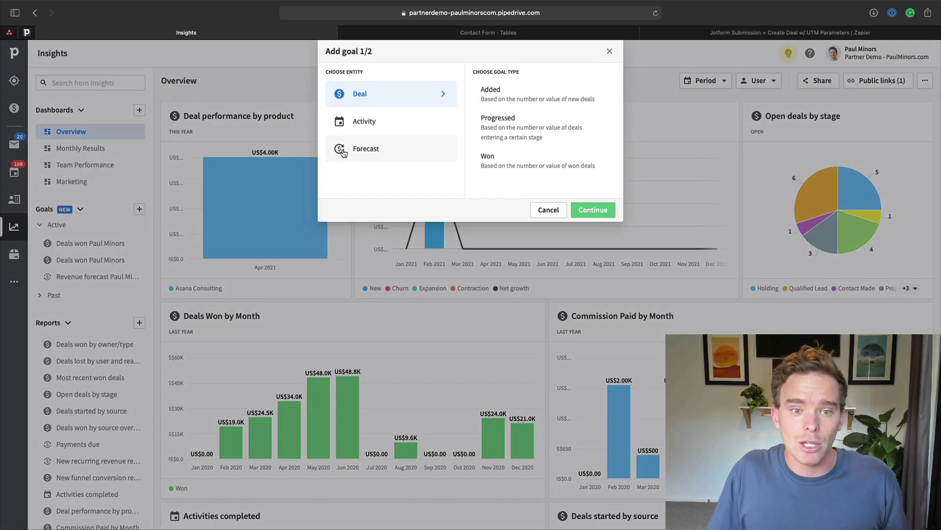
click(506, 158)
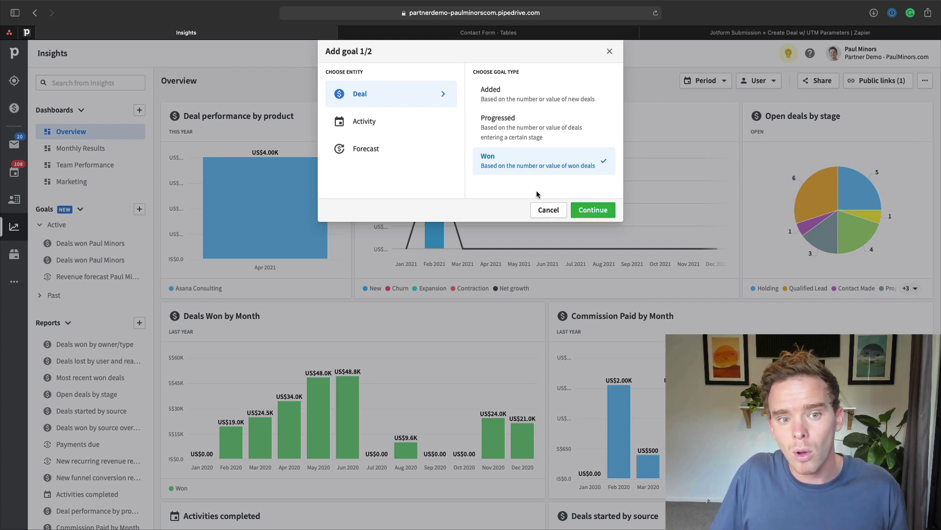
click(417, 128)
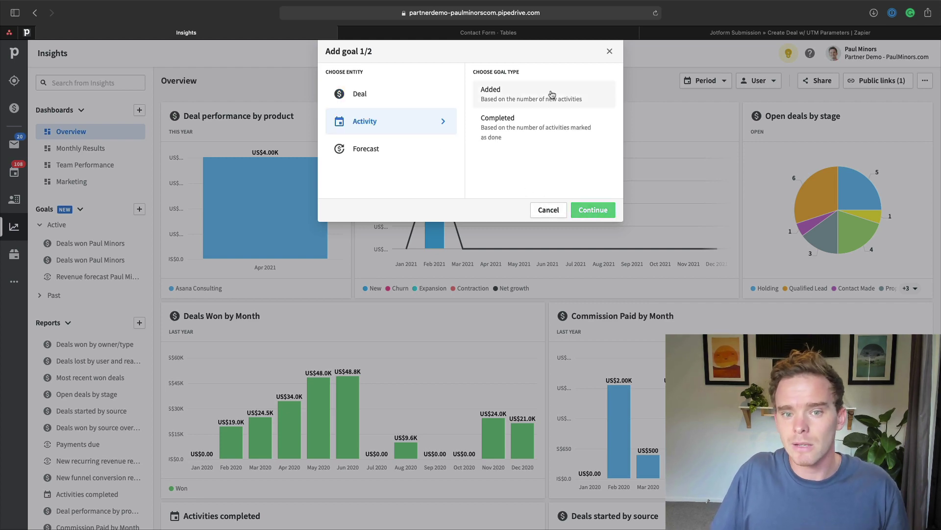
click(549, 211)
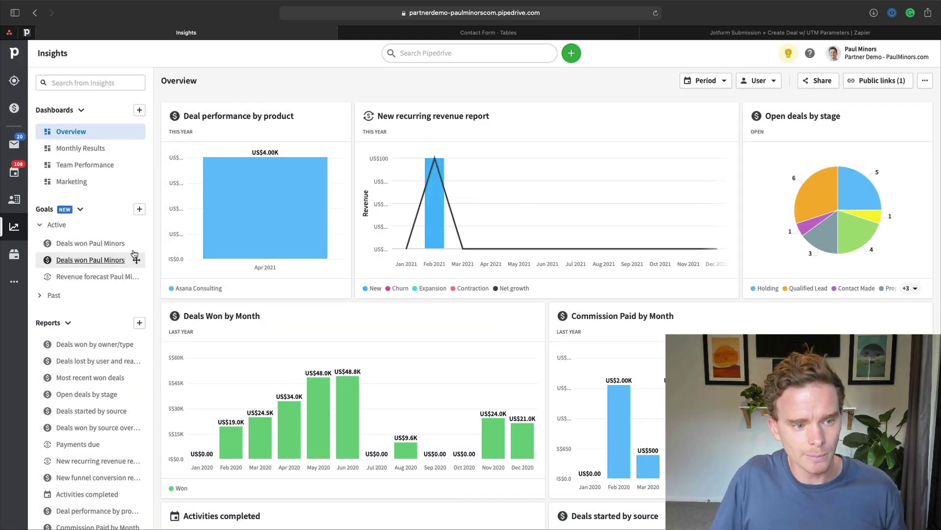
Step: Review the Deals won goal details and the Revenue forecast goal
click(120, 243)
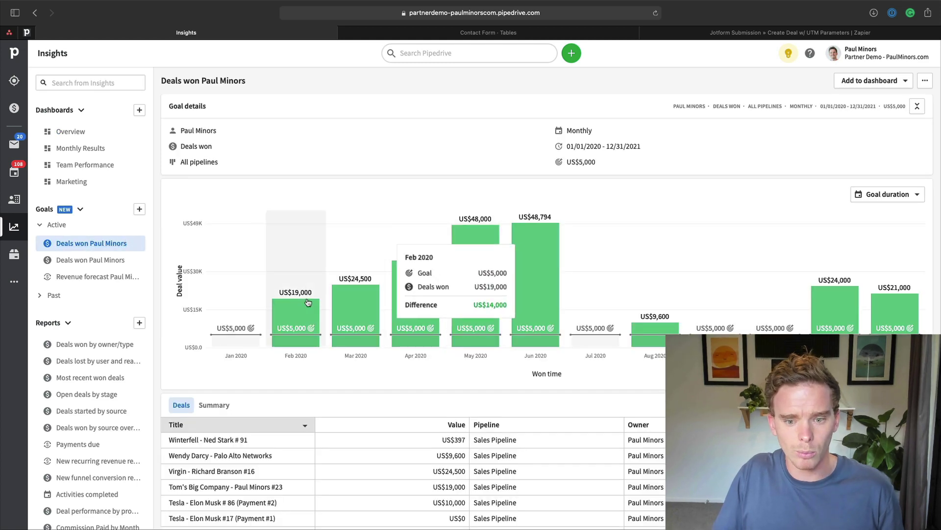
mouse_move(540, 299)
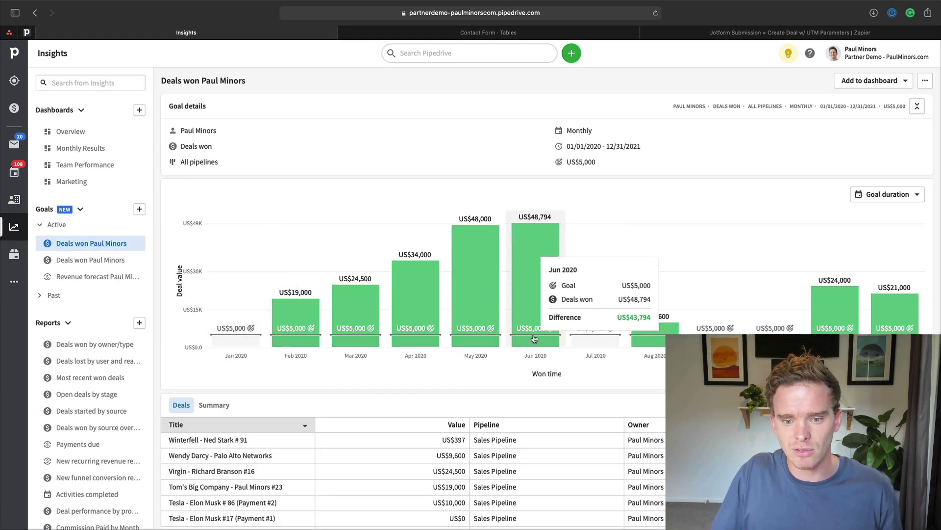
click(94, 276)
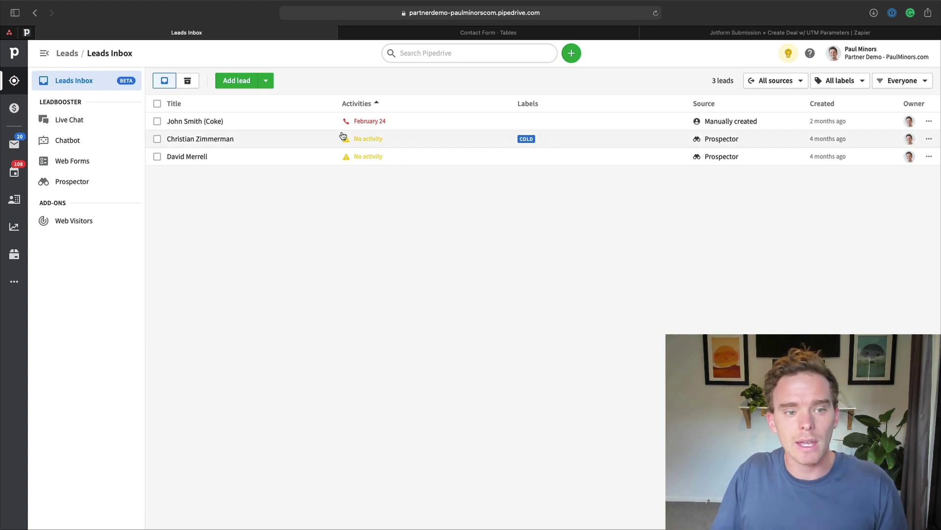
Step: View the Transfer ownership options for the Coke lead without changing its owner
click(258, 124)
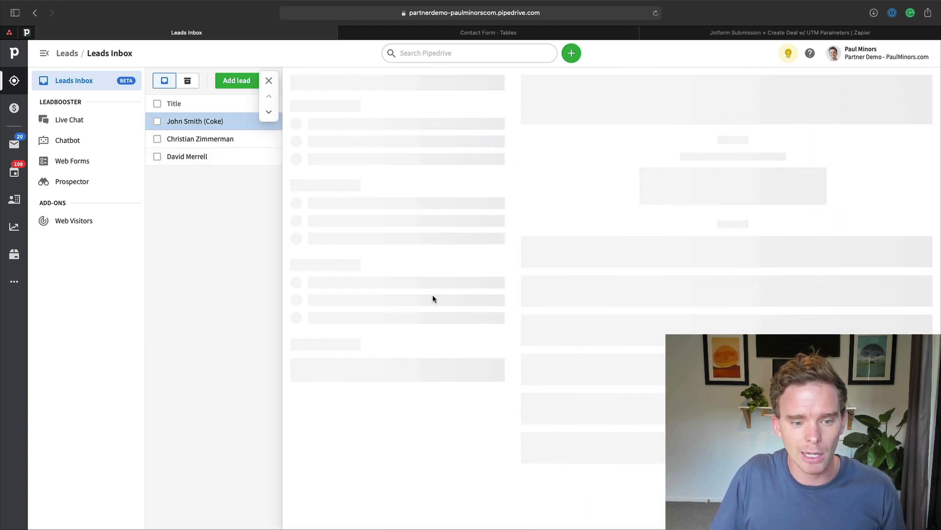
click(479, 328)
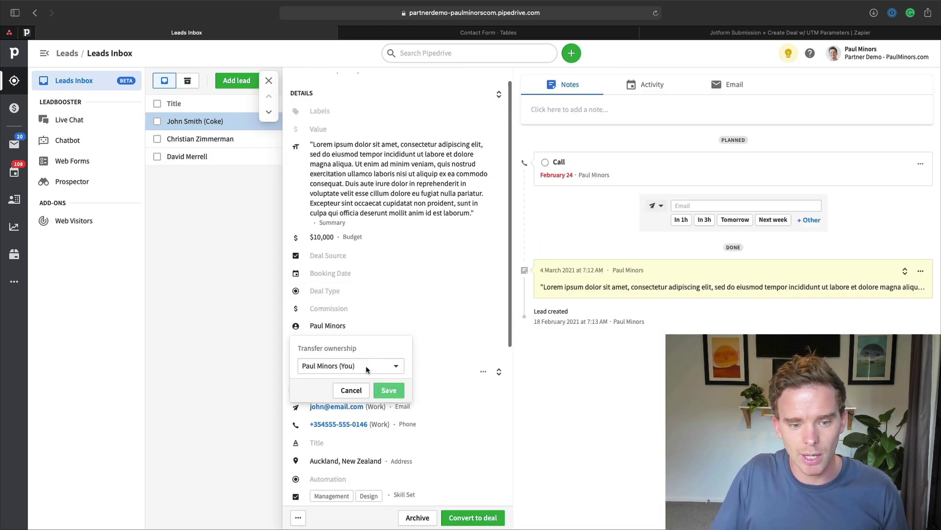
key(Escape)
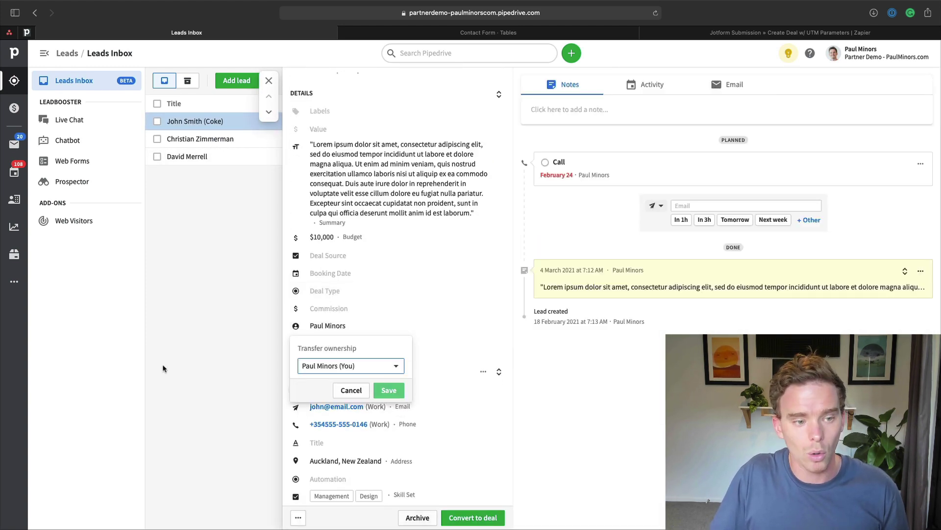
click(14, 108)
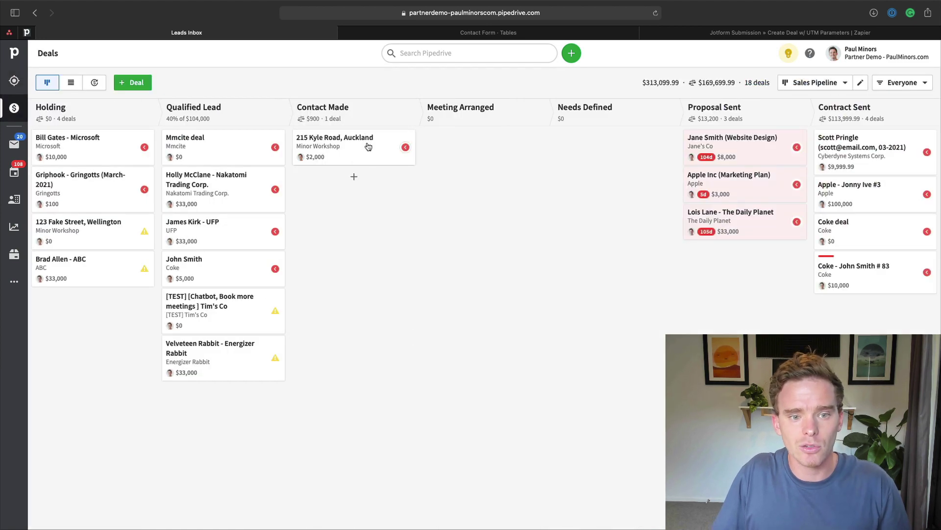
click(369, 146)
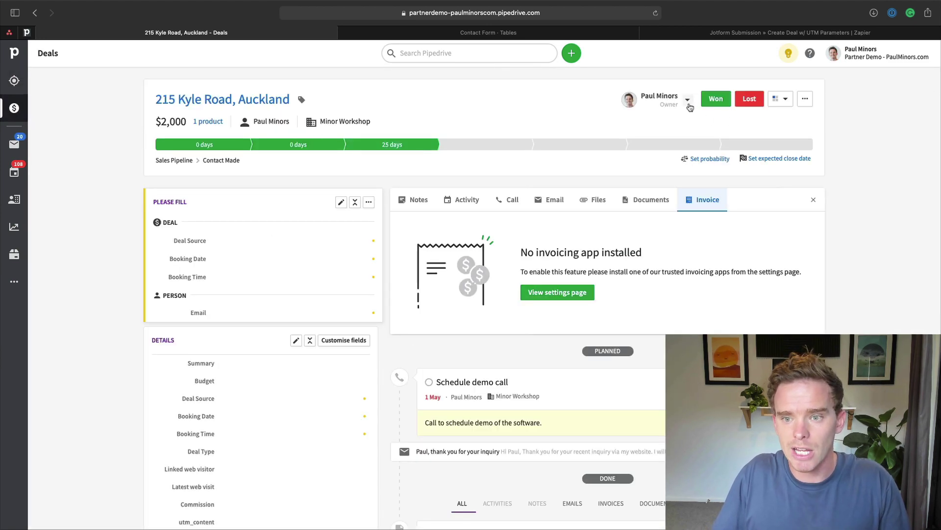
click(689, 103)
click(643, 143)
key(Escape)
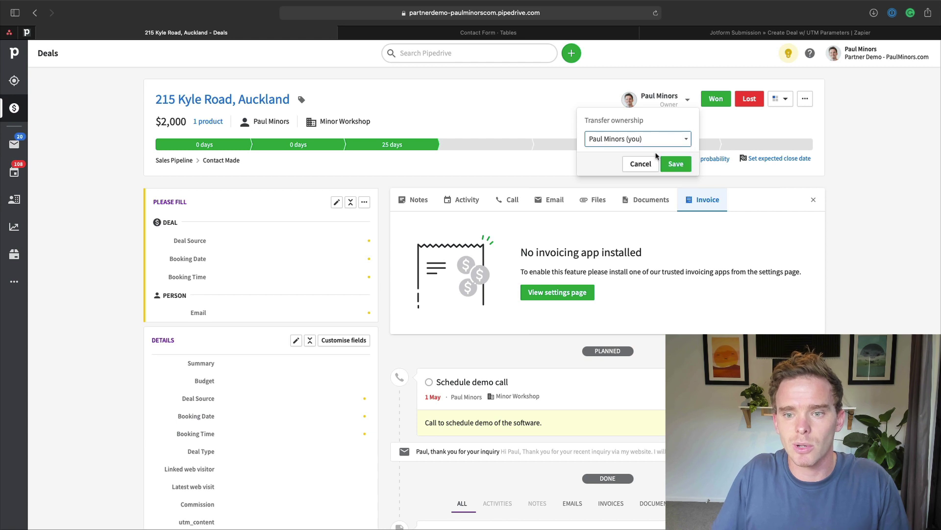
click(647, 164)
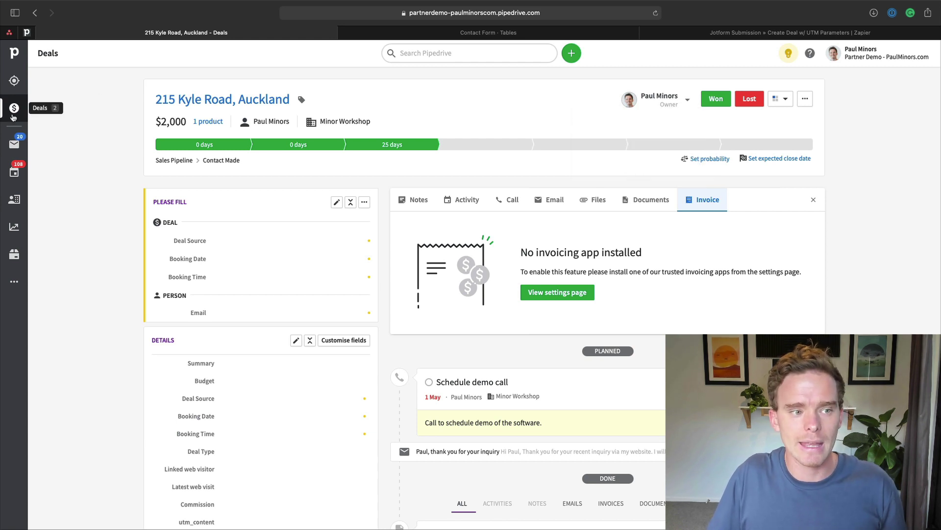